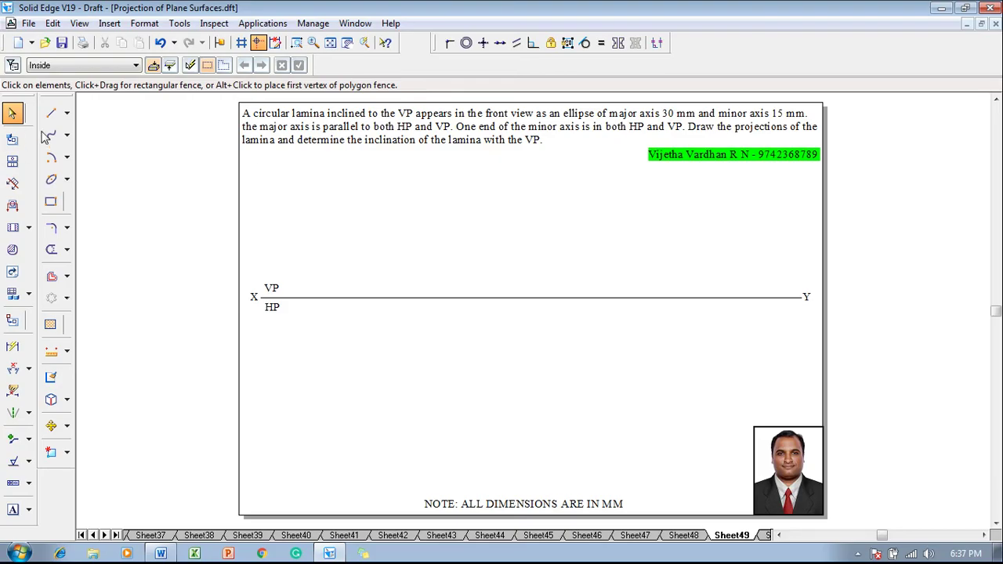
Draw a 30 mm diameter circle from its centre above the XY line.
click(66, 179)
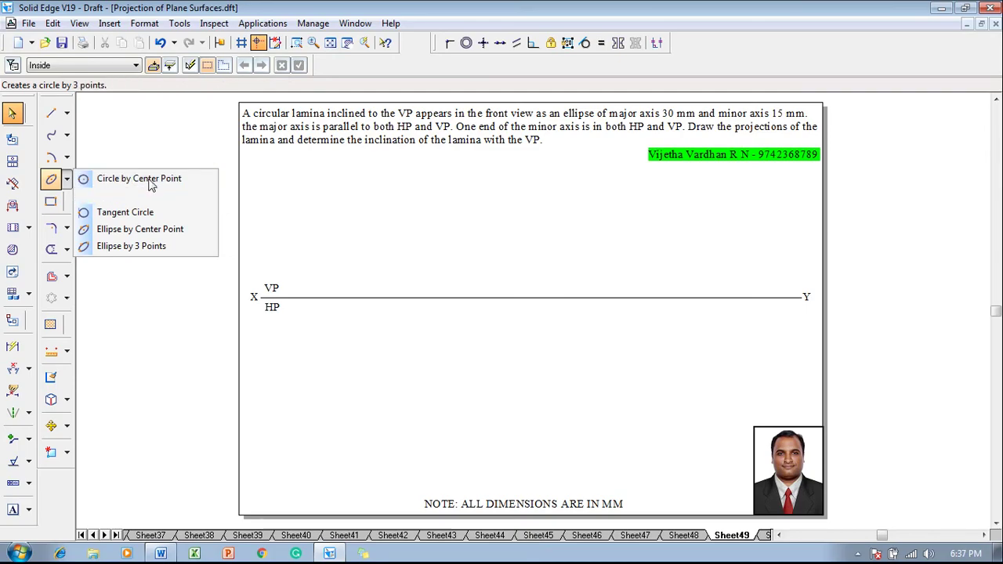
click(98, 179)
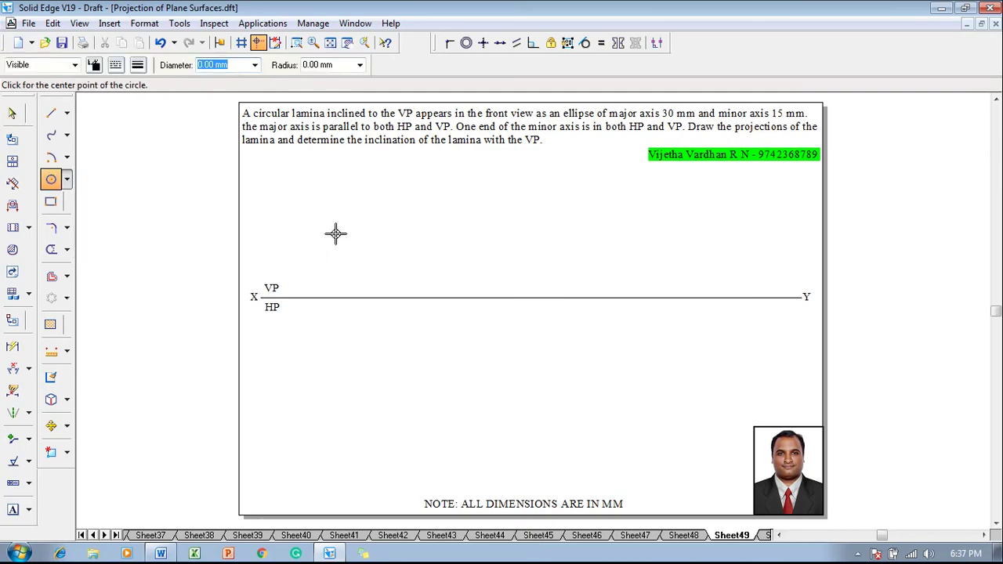
key(BackSpace)
text(30)
key(Return)
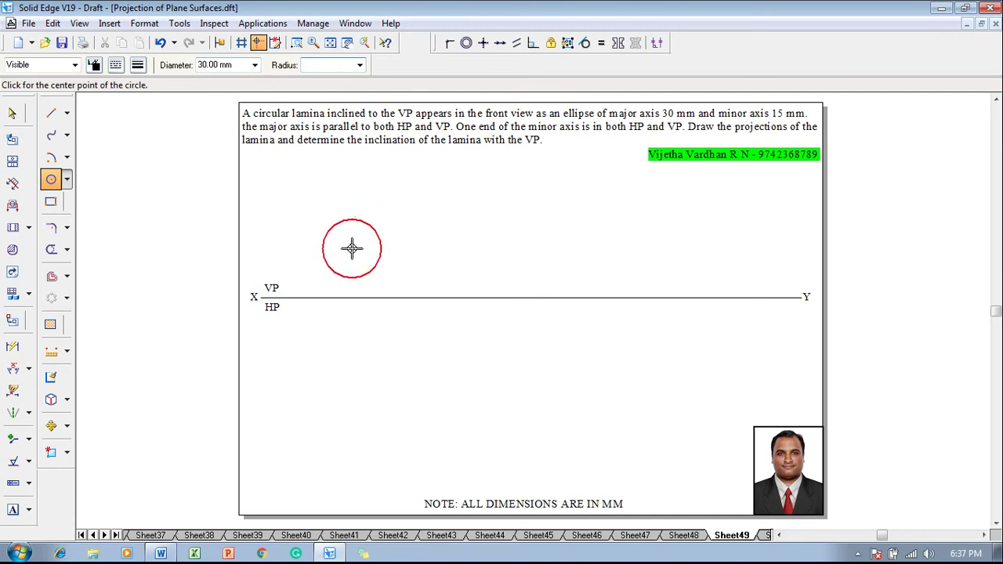
click(352, 248)
key(Escape)
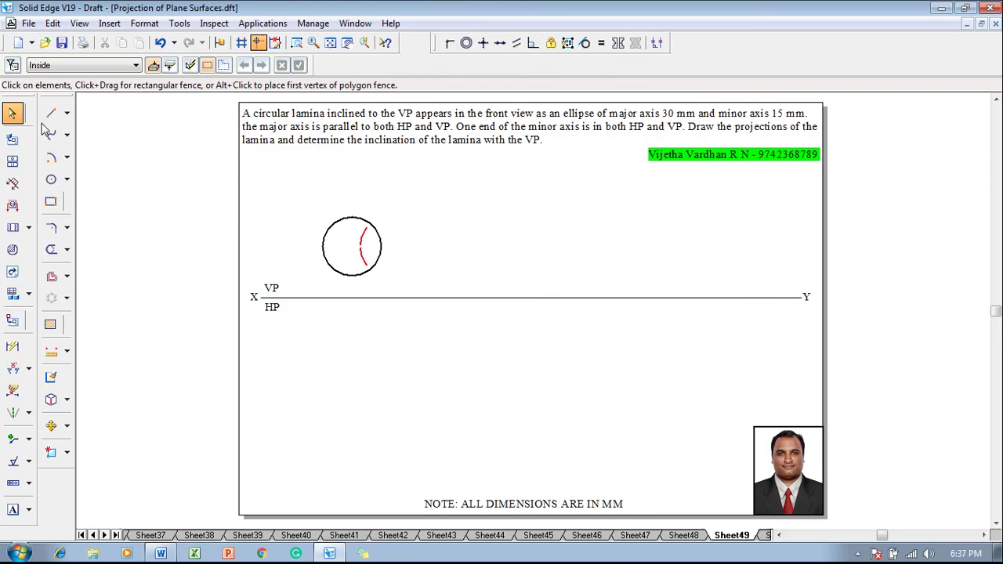
Draw the circle's vertical and horizontal diameter lines.
click(51, 113)
click(137, 65)
click(144, 89)
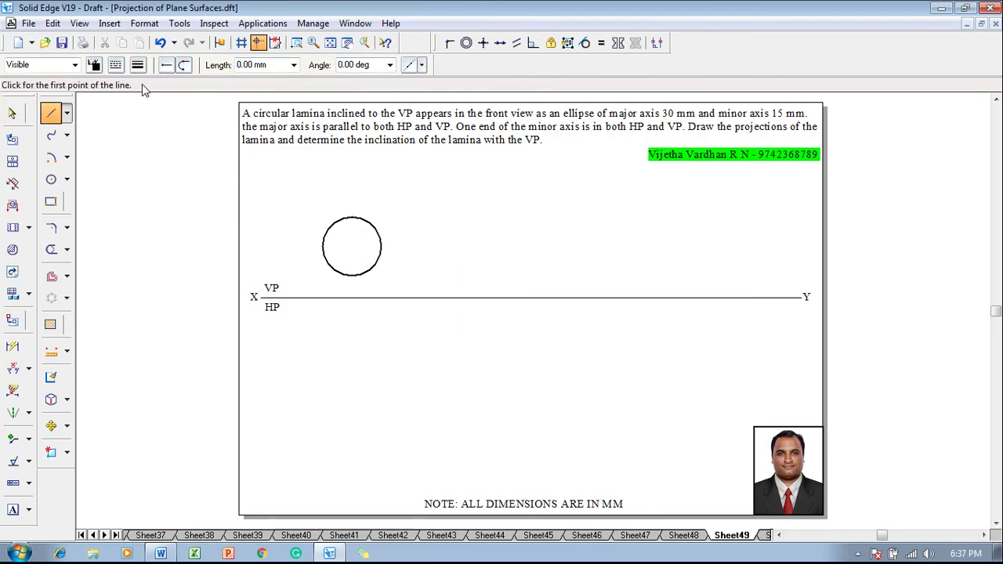
click(352, 218)
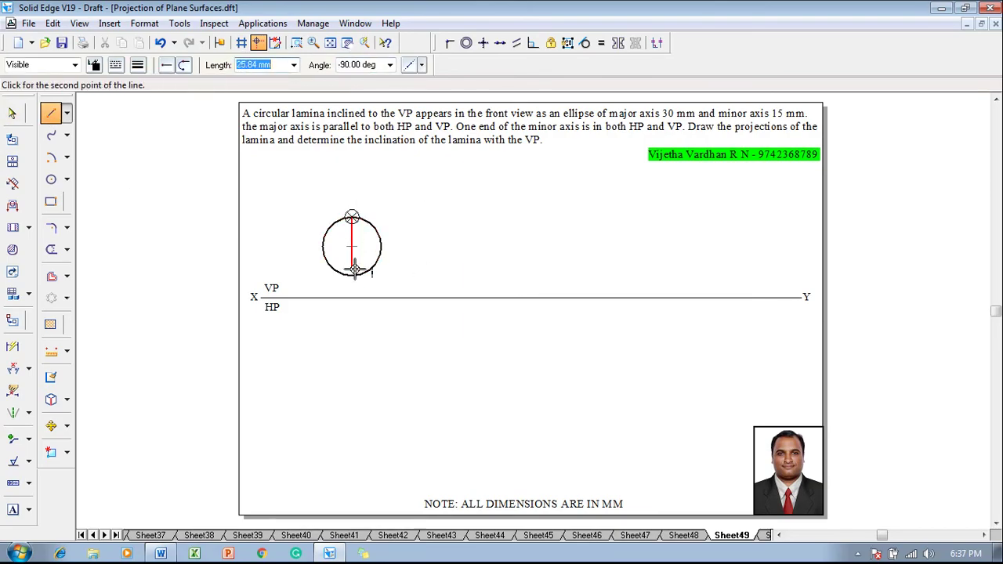
click(353, 276)
right_click(407, 269)
click(322, 247)
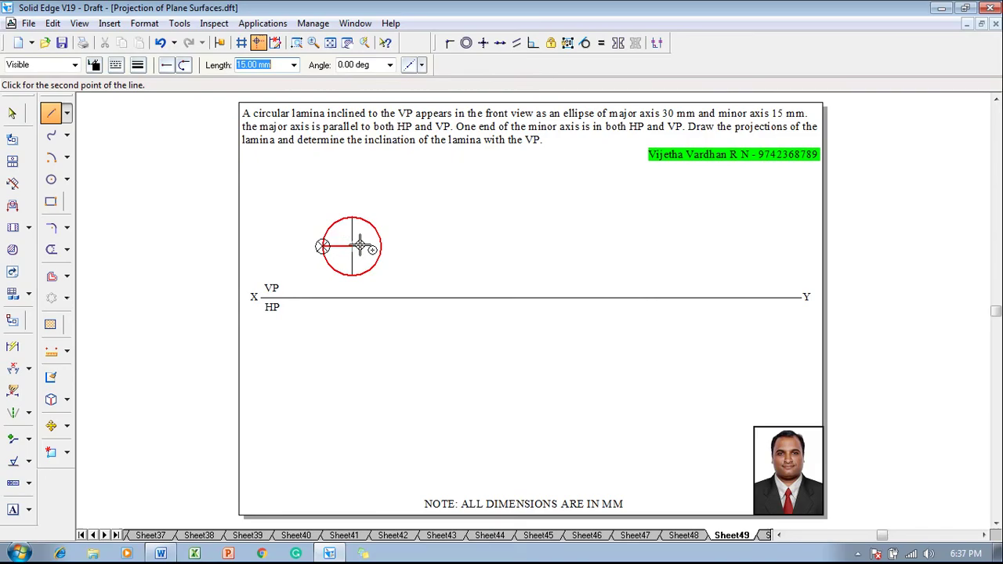
click(382, 247)
right_click(415, 246)
key(Escape)
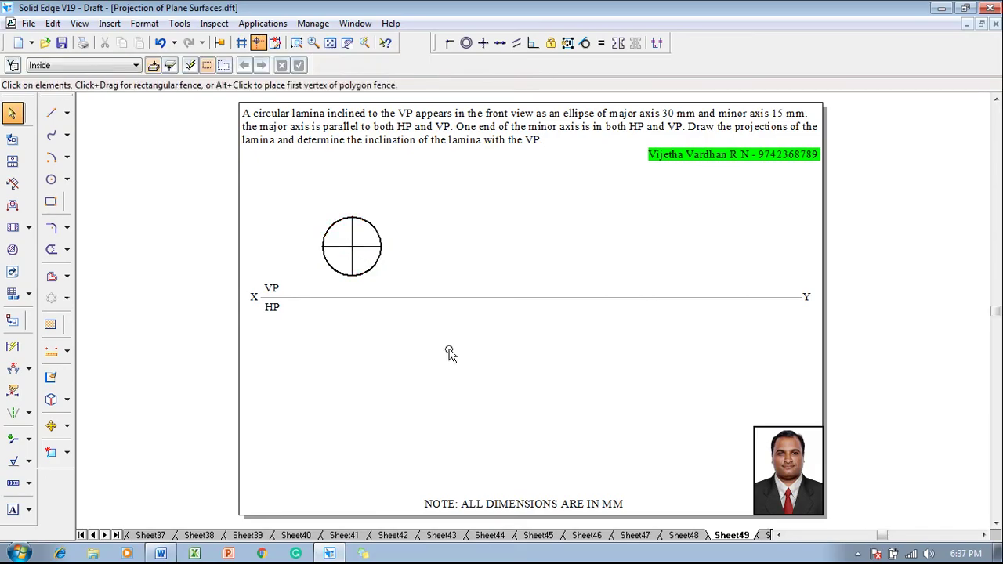
click(324, 239)
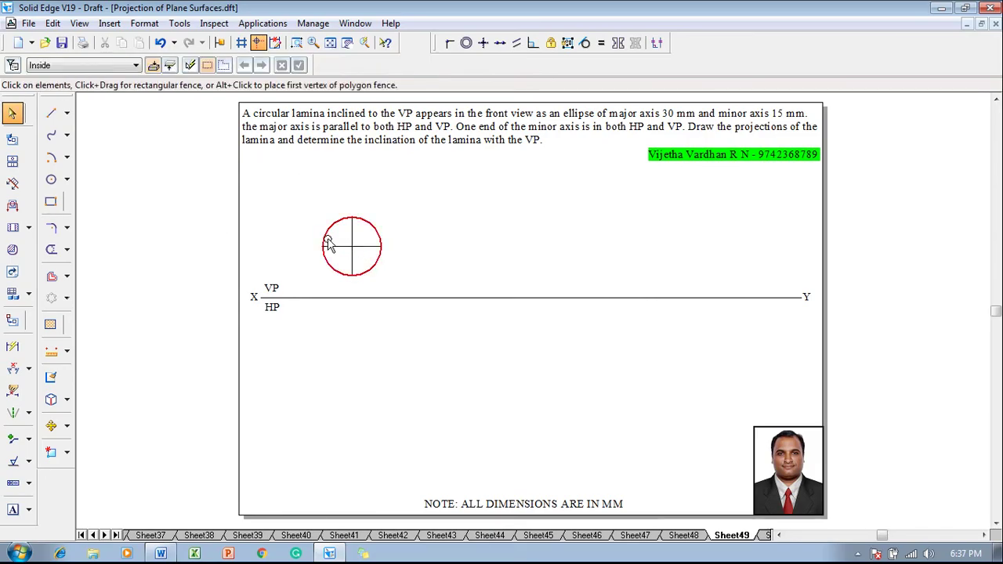
click(430, 228)
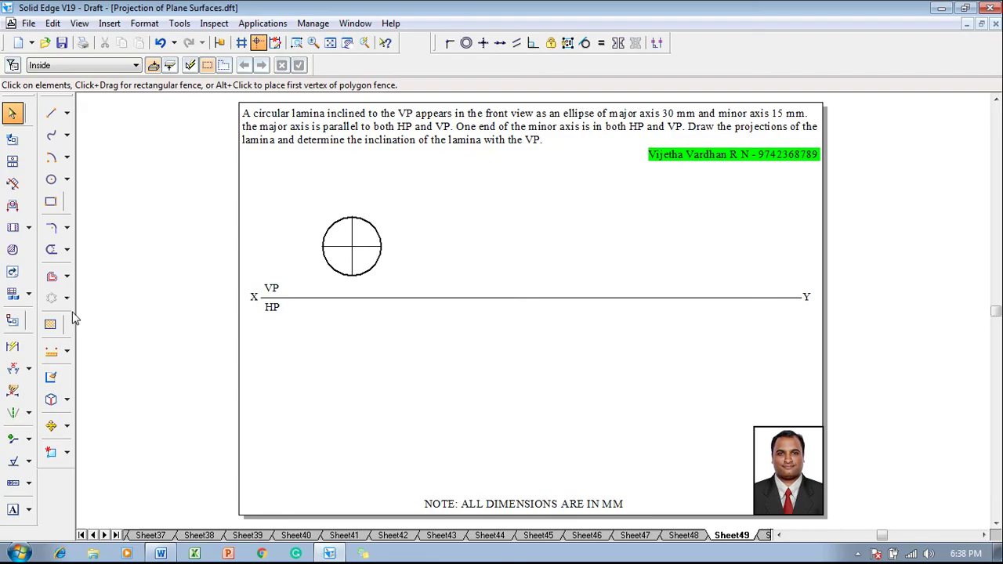
Dimension the circle with Ø30 placed at its upper left.
click(13, 346)
click(338, 228)
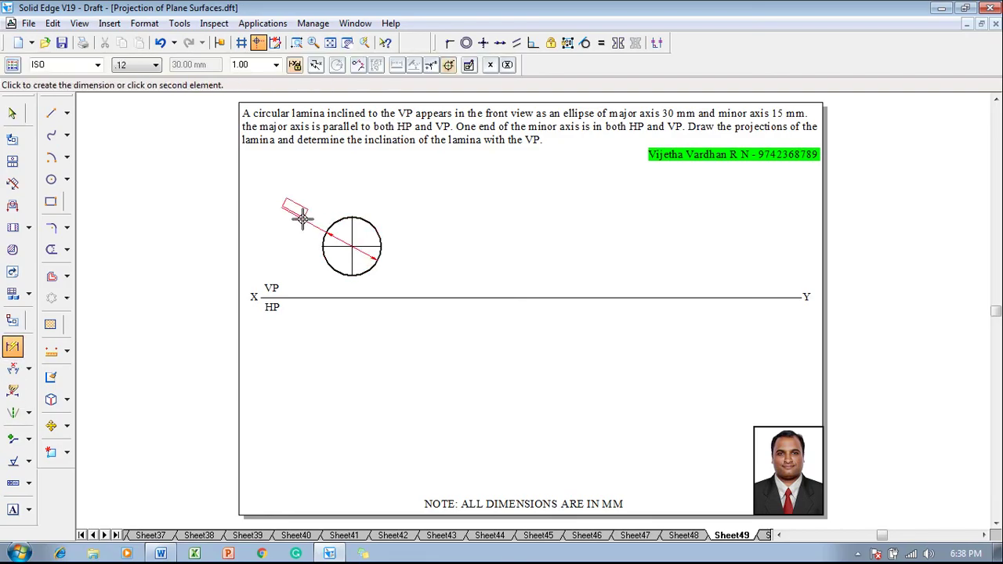
click(298, 218)
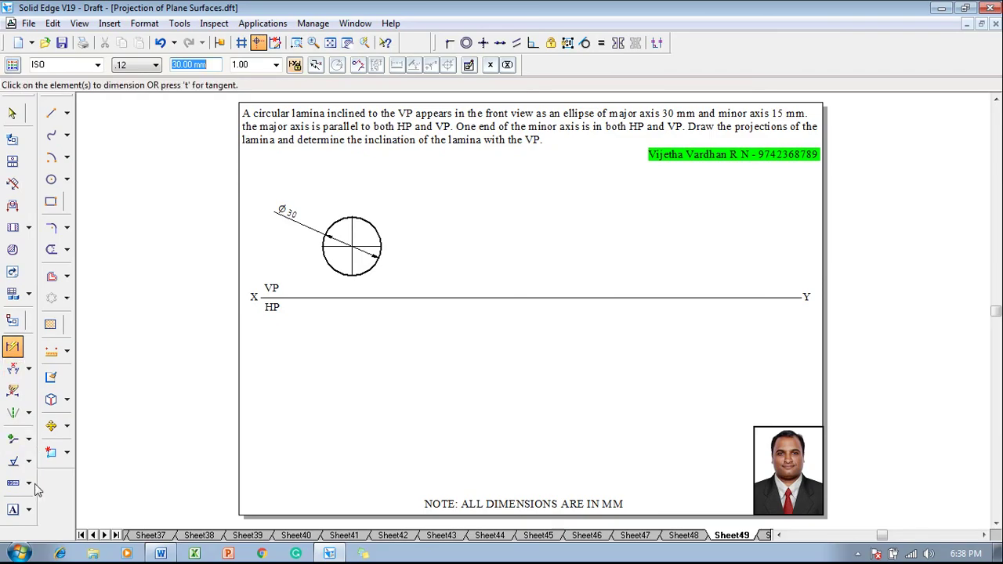
Label the circle's quadrant points a', b', c' and set the bottom label position.
click(13, 510)
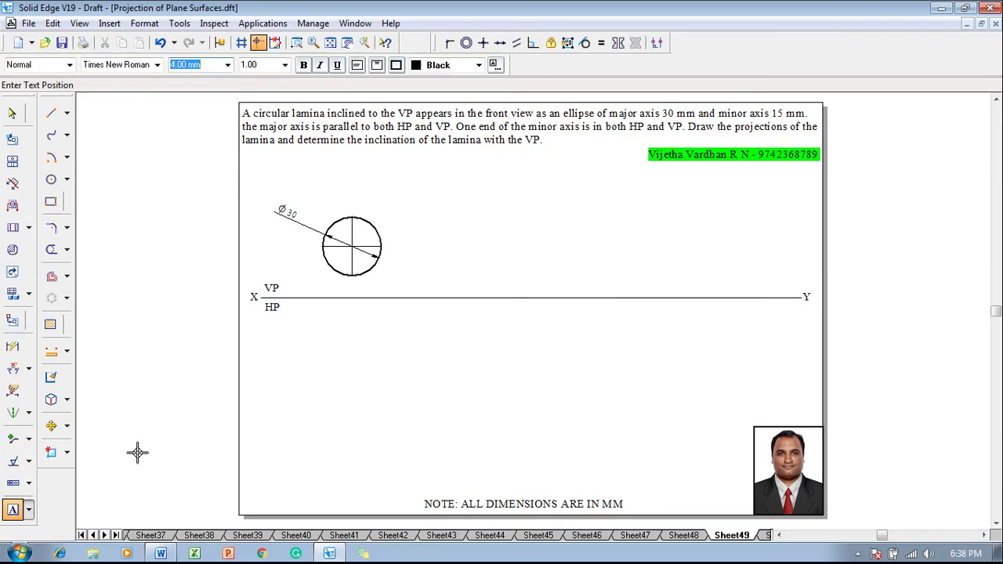
click(317, 247)
text(a')
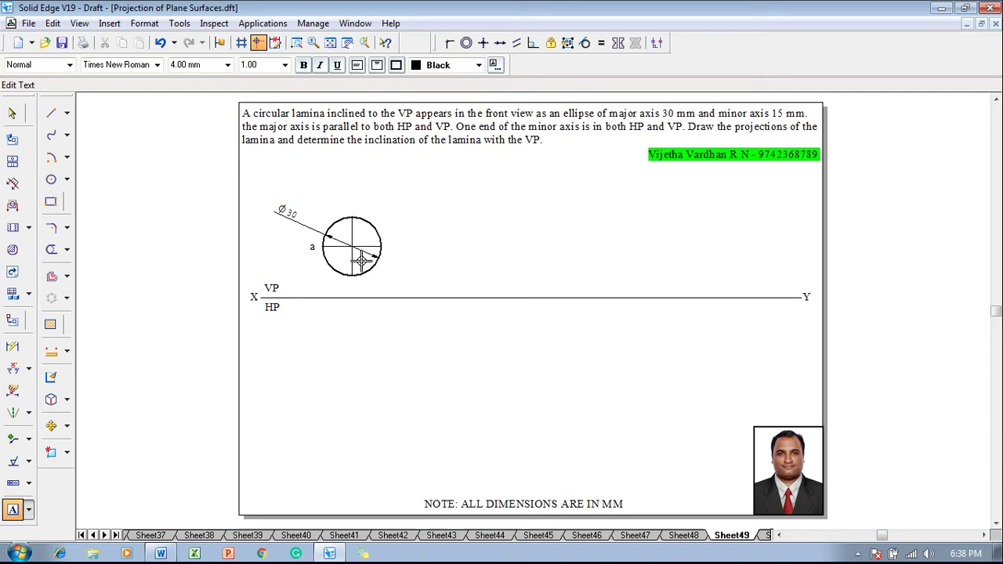
click(349, 199)
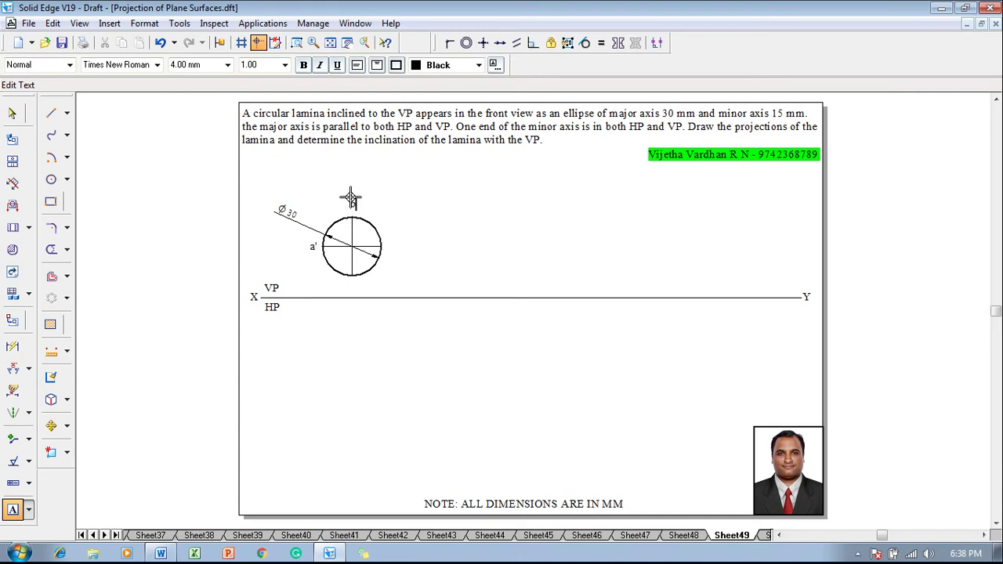
text(b')
click(383, 249)
text(c')
click(359, 283)
Add the d' label and draw a 0.13 mm projector from a' down to XY.
text(d')
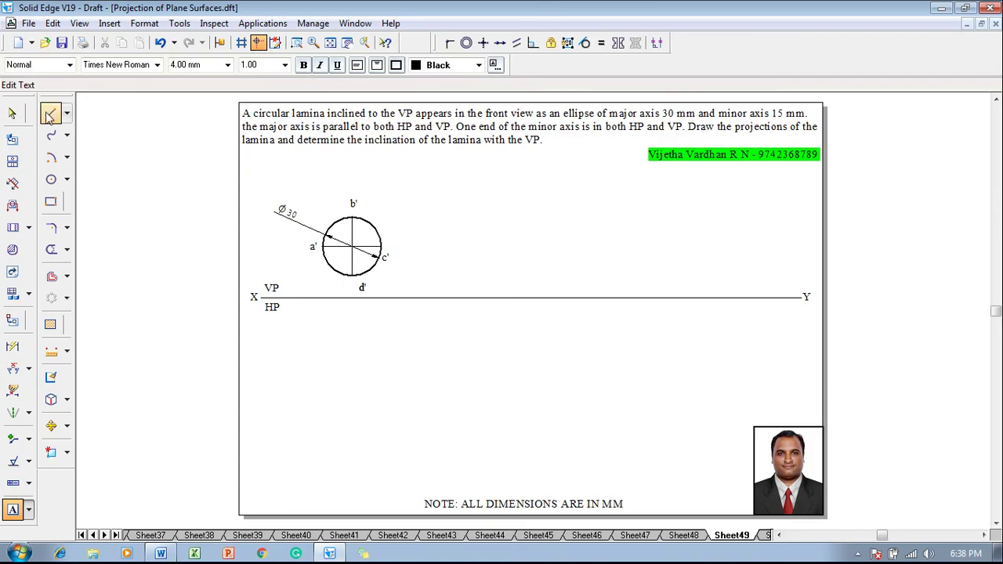
click(50, 113)
click(138, 65)
click(152, 82)
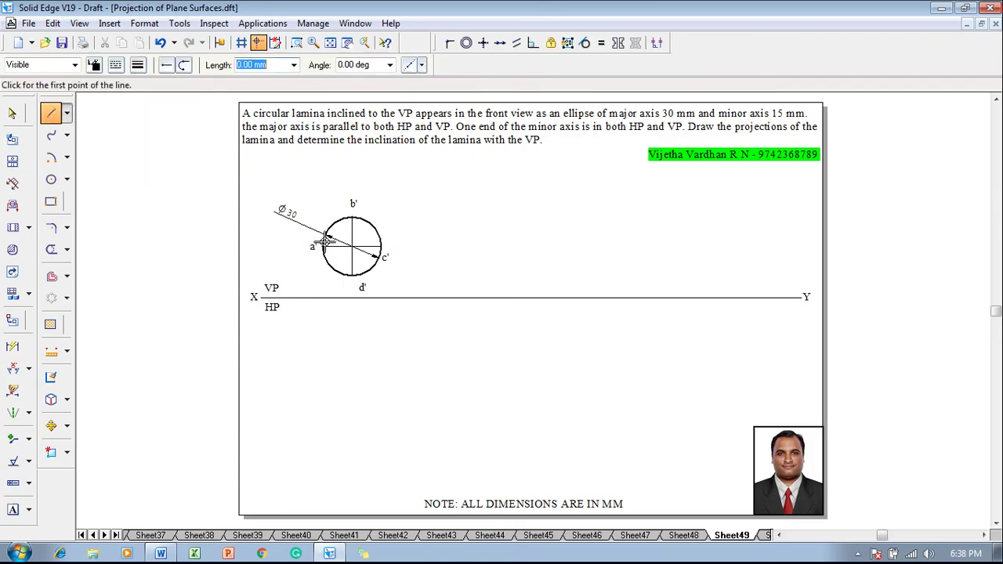
click(323, 246)
click(323, 297)
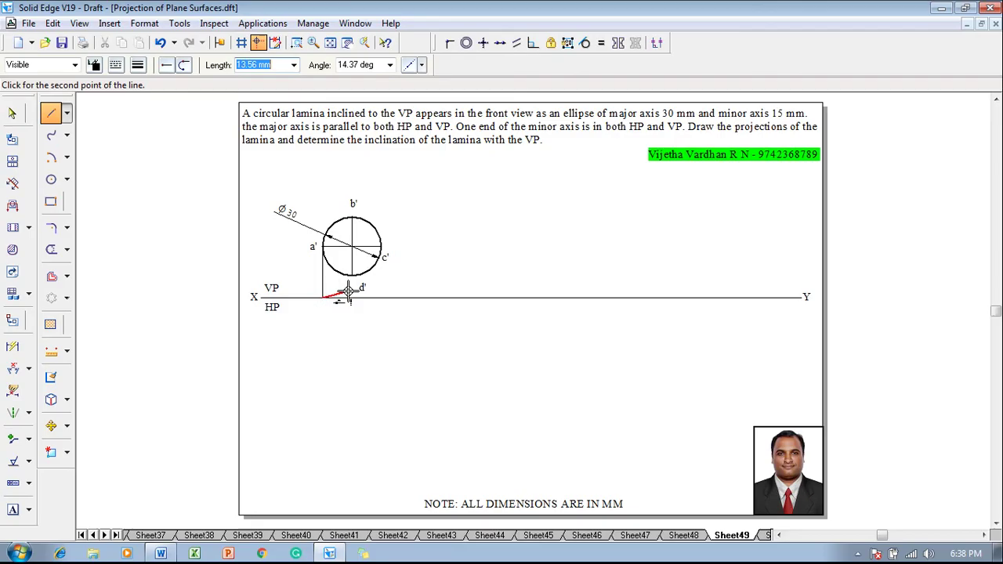
right_click(343, 293)
Drop vertical projectors from d' and c' down to the XY line.
click(351, 276)
click(351, 296)
right_click(391, 274)
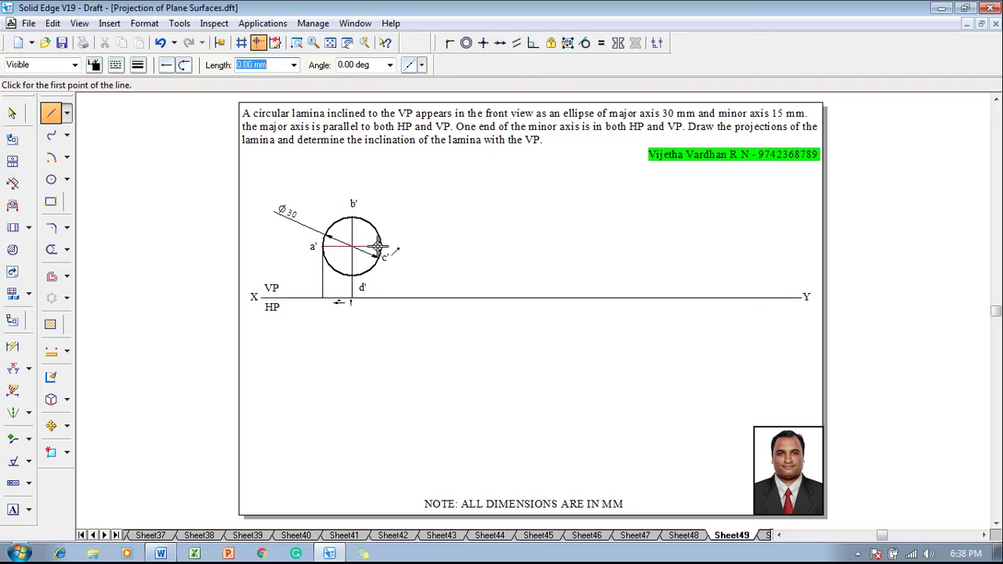
click(380, 257)
click(380, 296)
right_click(403, 280)
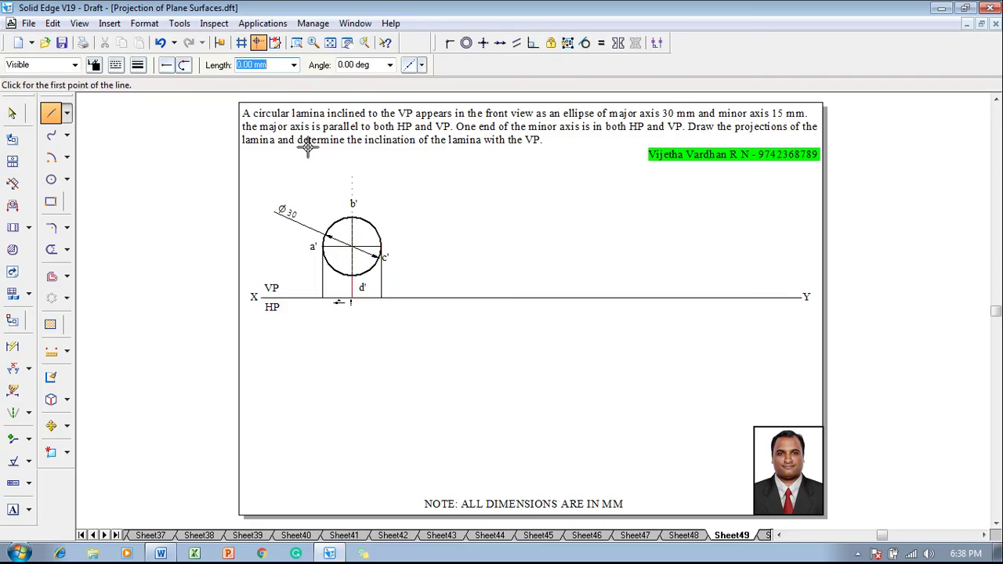
Switch to a thicker line width and abandon an unfinished line from d'.
click(144, 66)
click(153, 120)
click(351, 296)
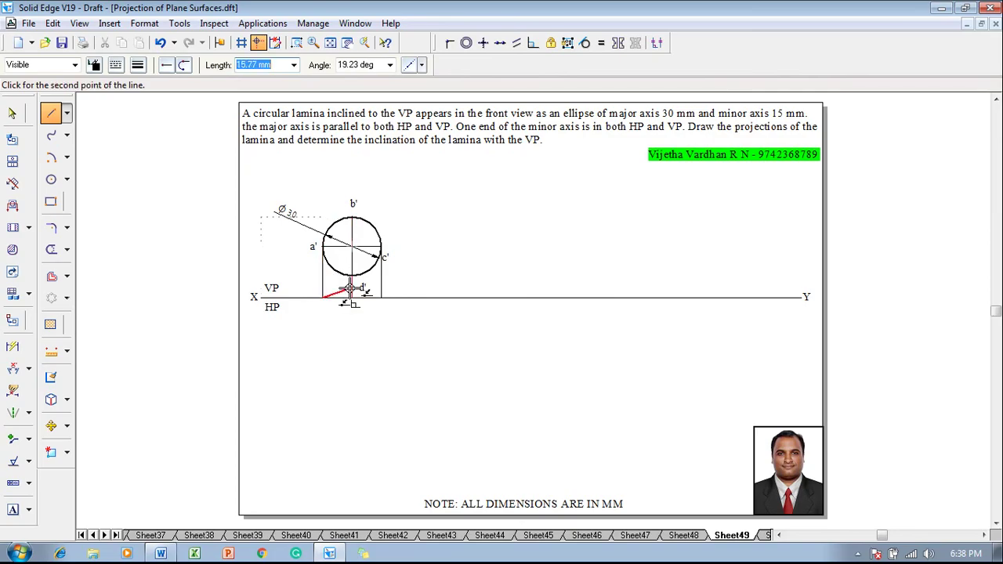
right_click(396, 284)
key(Escape)
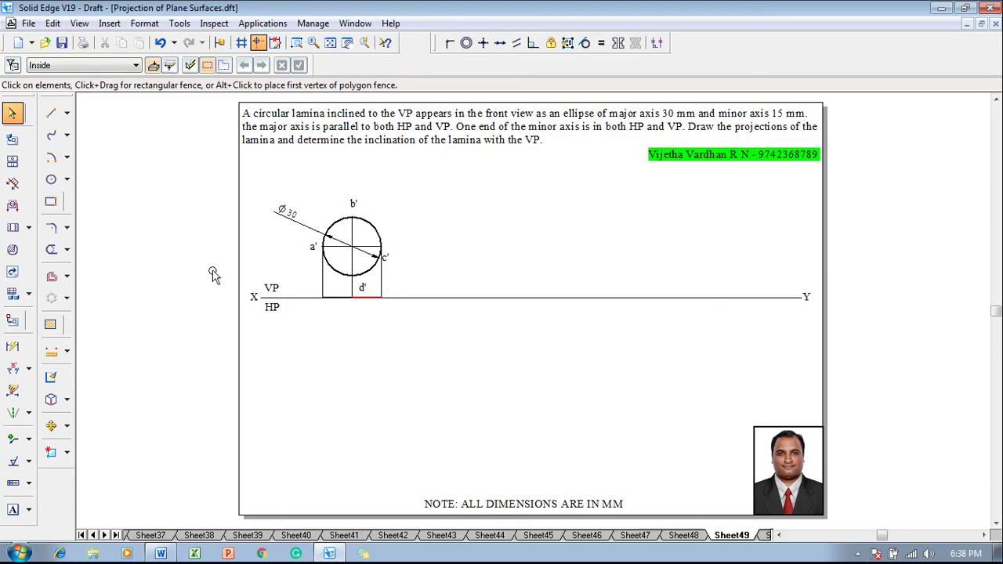
click(14, 511)
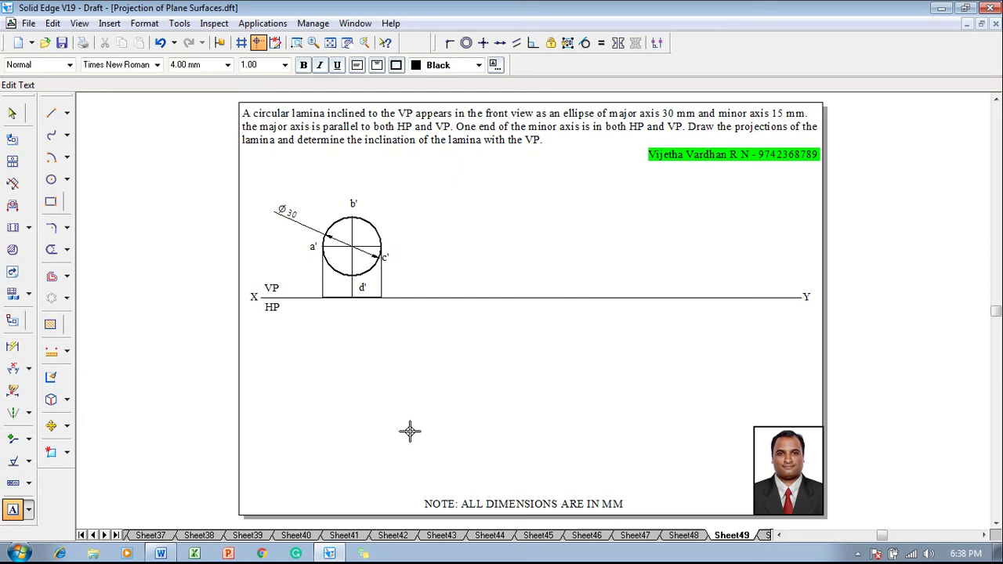
Label the projector feet a, b(d) and c below the XY line.
text(a   b(d)   c)
key(Escape)
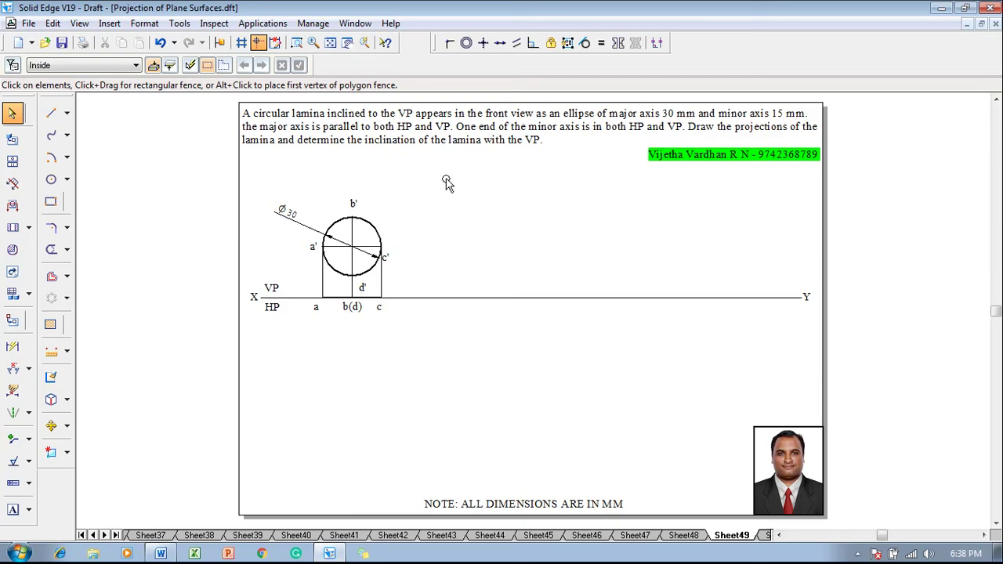
Draw a centred ellipse, primary 15, secondary 7.5, angle 90°, right of the circle.
click(67, 157)
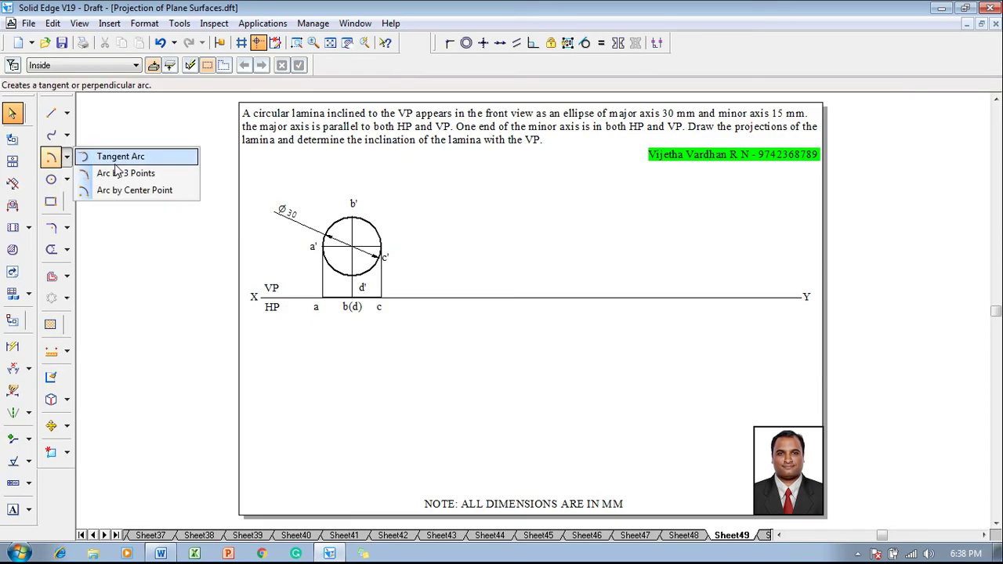
click(68, 179)
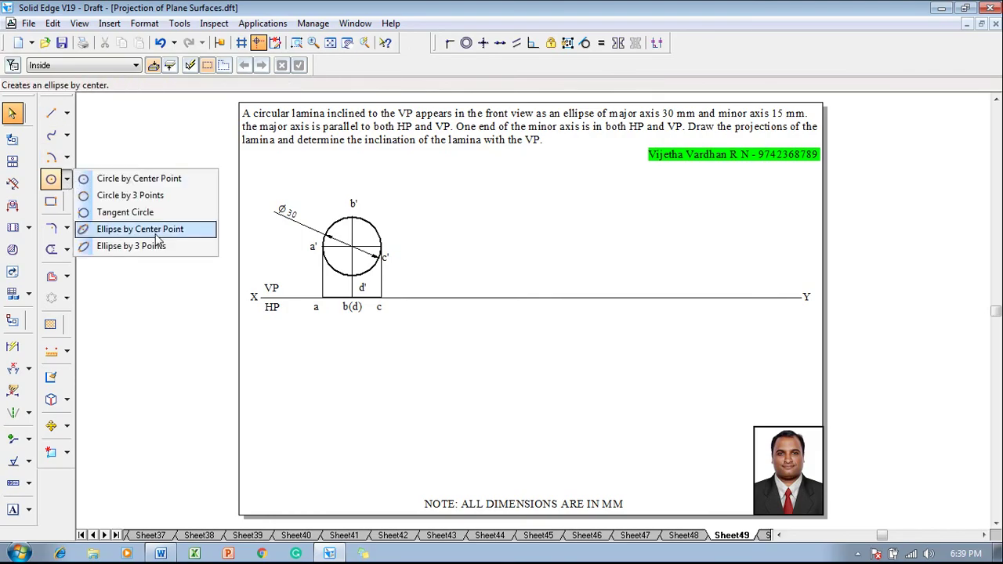
click(145, 229)
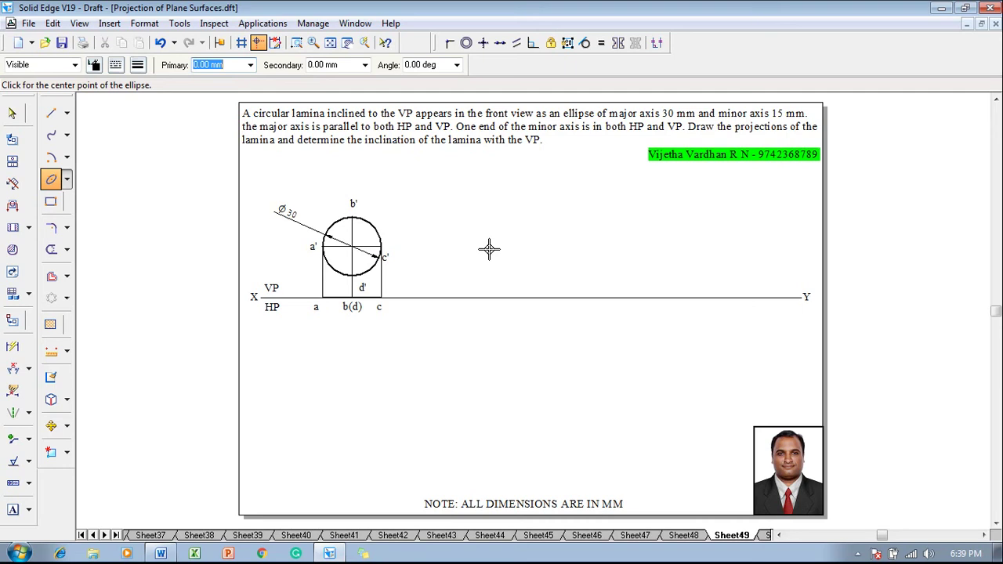
text(15)
key(Tab)
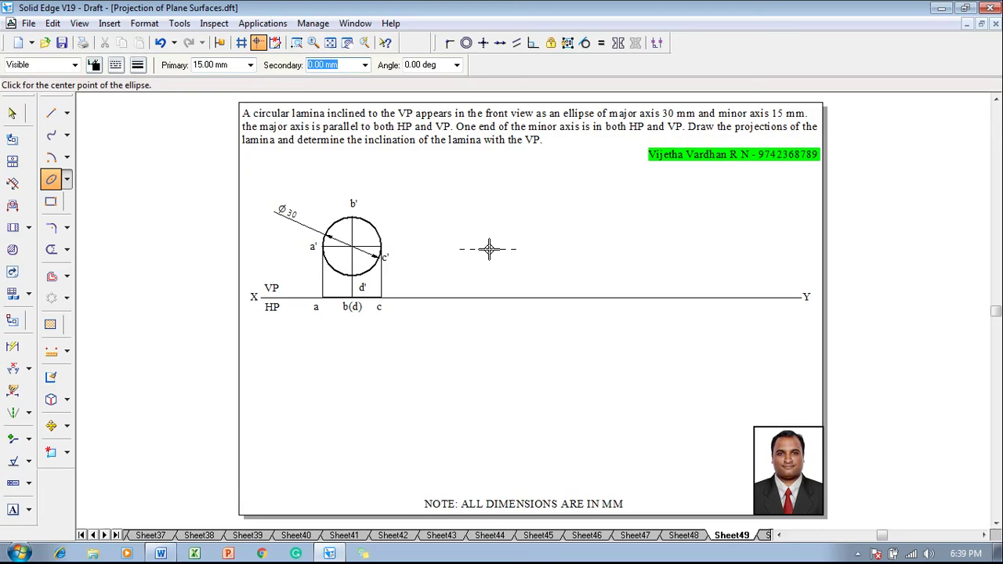
text(7.5)
key(Tab)
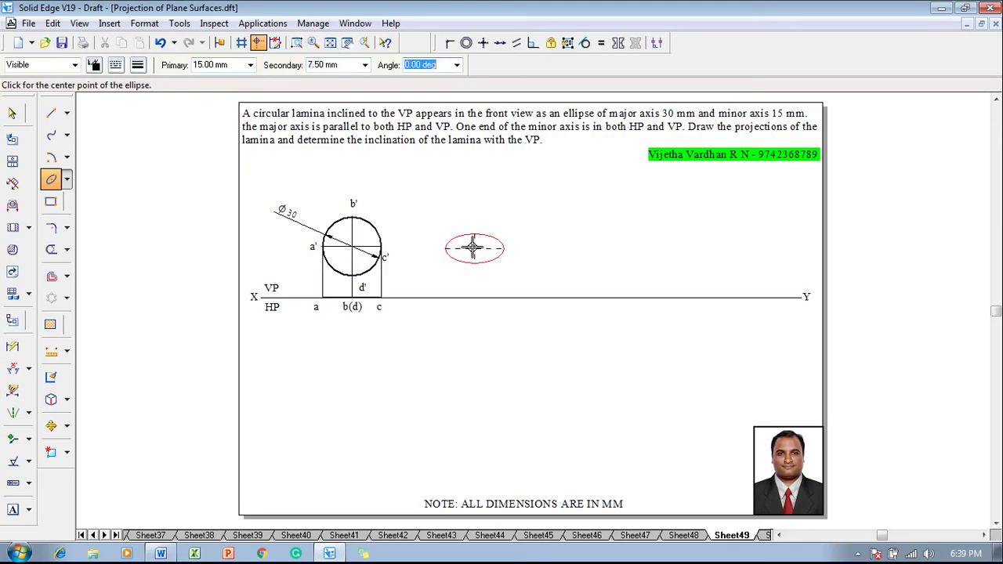
text(9)
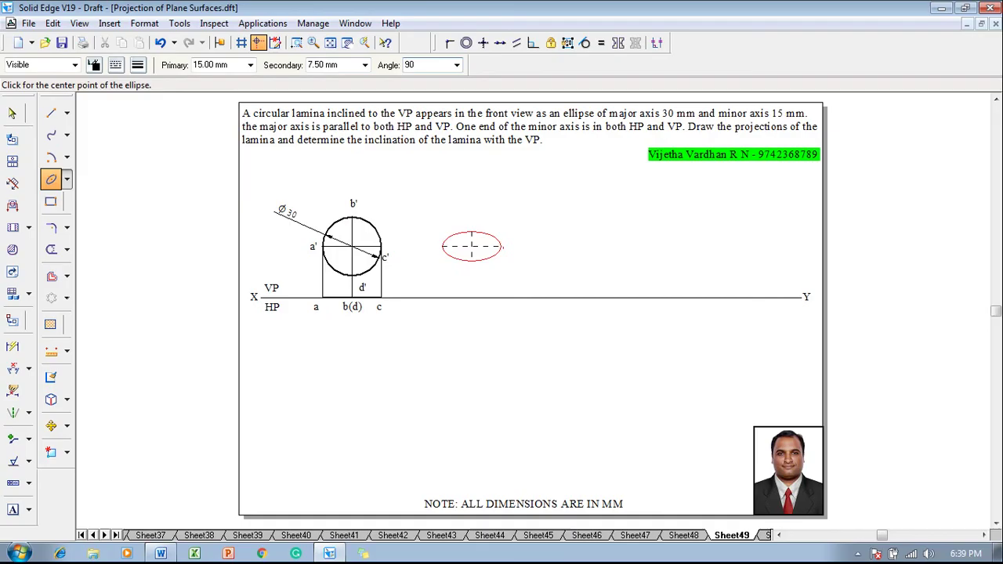
text(0)
key(Tab)
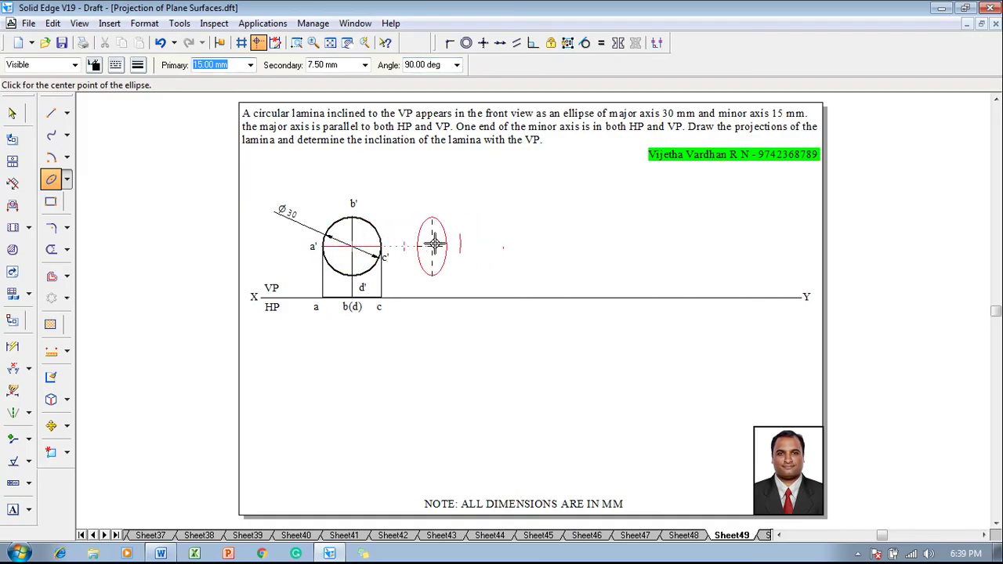
click(447, 246)
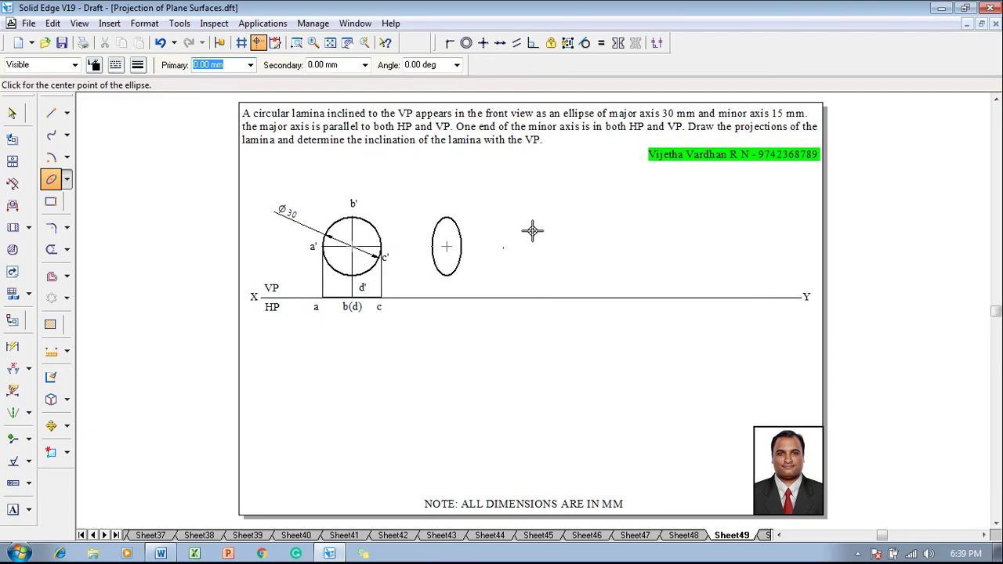
key(Escape)
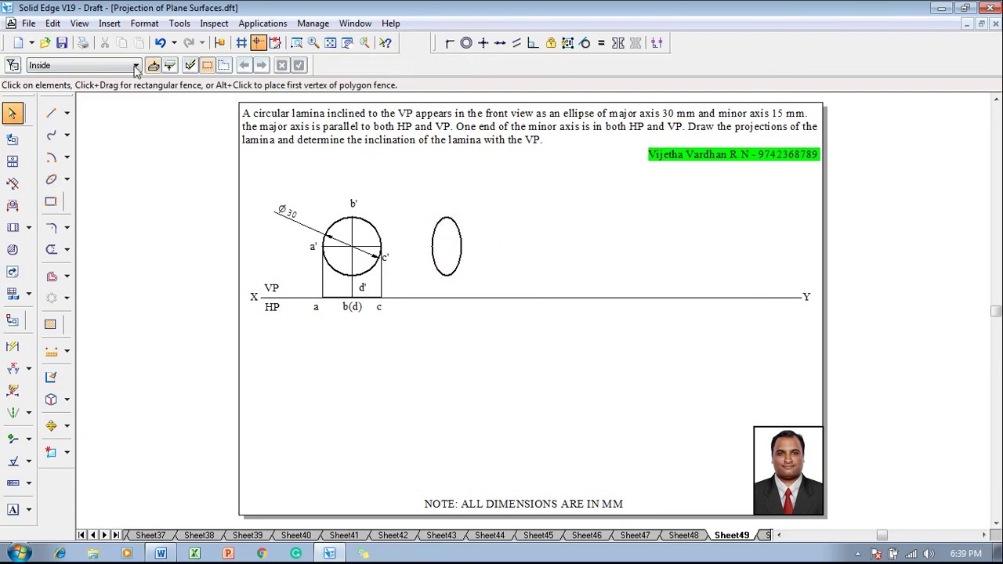
Draw 0.13 mm horizontal projectors from the circle's top, bottom and c' to the ellipse.
click(51, 113)
click(138, 65)
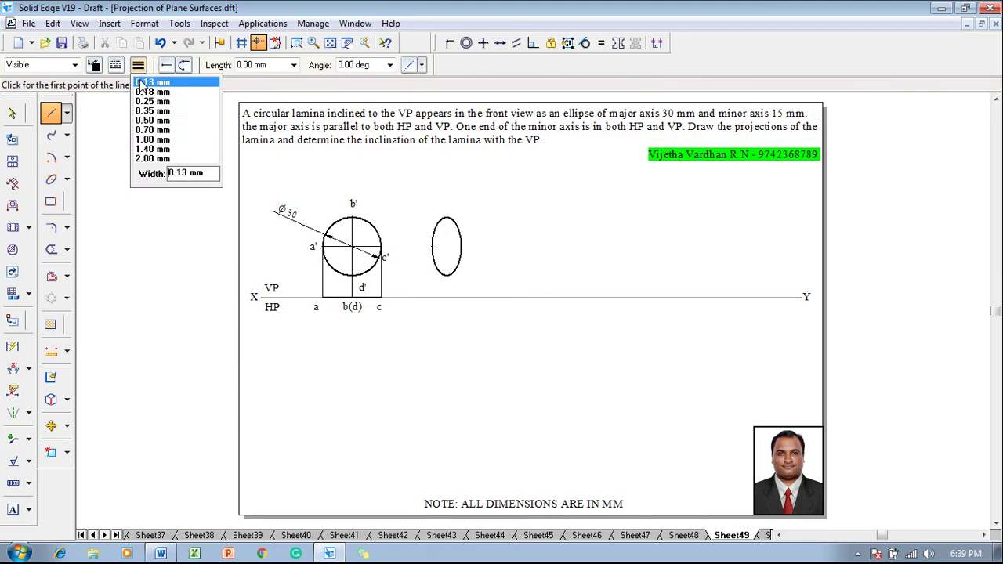
click(140, 83)
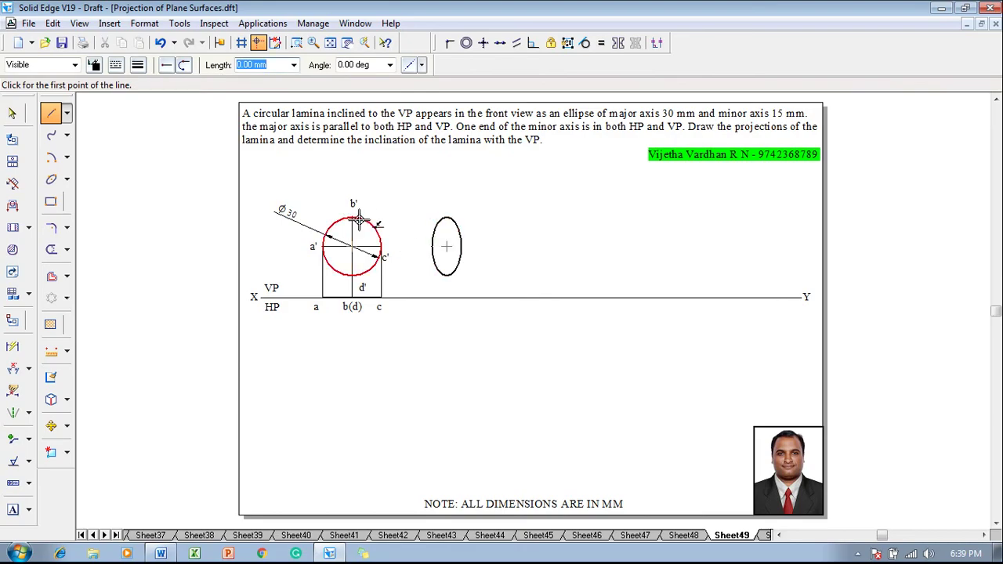
click(357, 219)
click(447, 217)
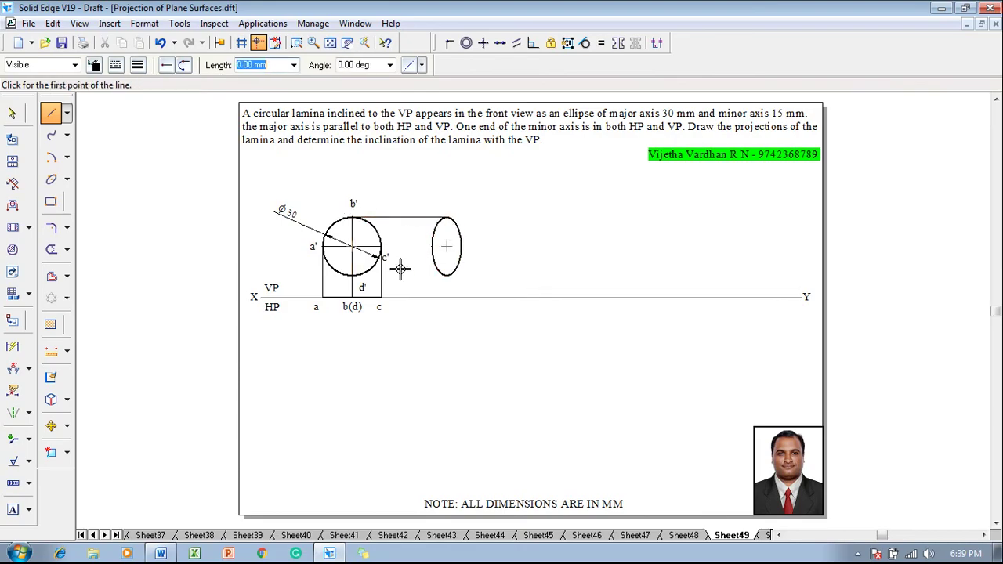
click(352, 276)
click(447, 276)
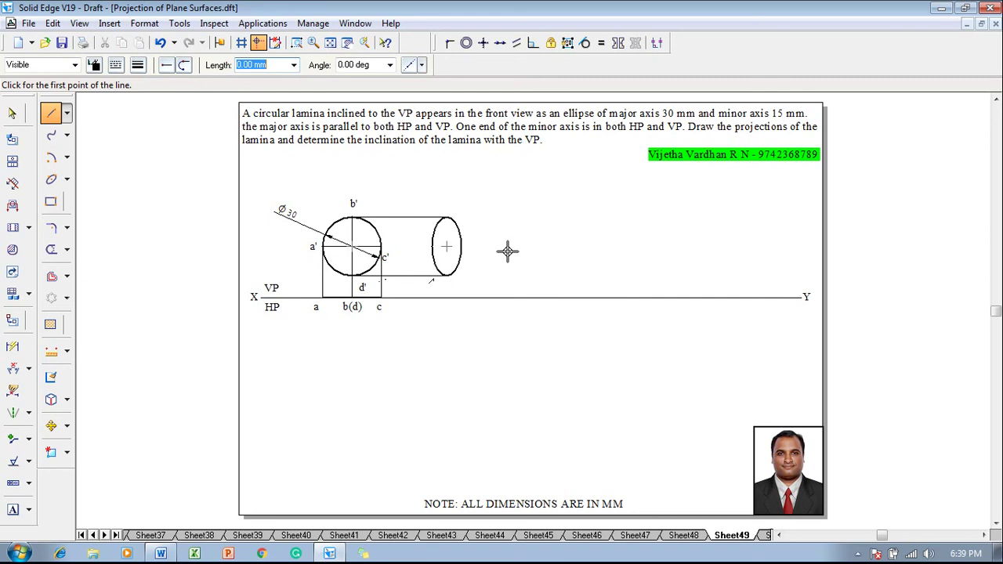
click(381, 247)
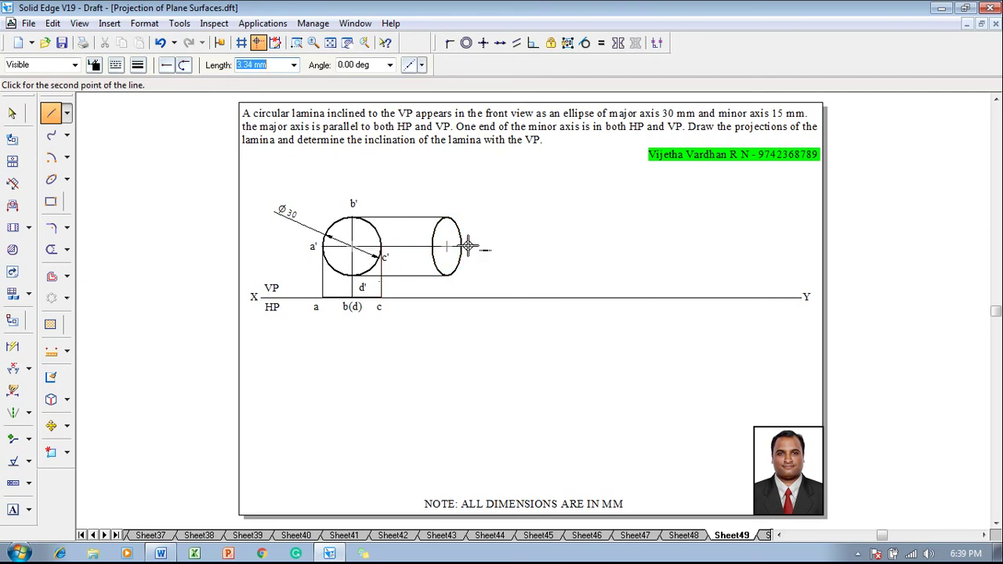
click(461, 248)
key(Escape)
Dimension the ellipse width as 15 above it.
click(12, 346)
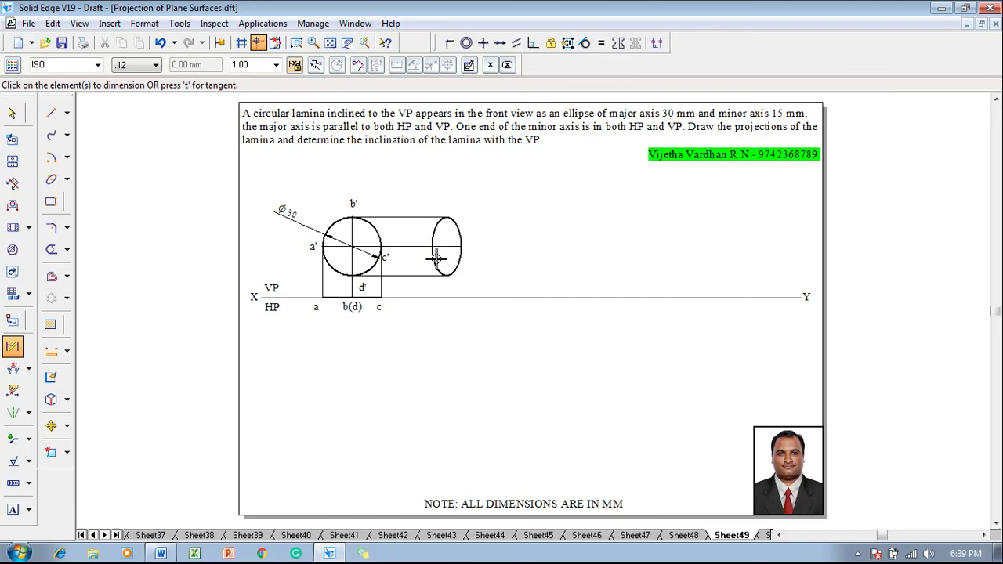
click(434, 249)
click(446, 202)
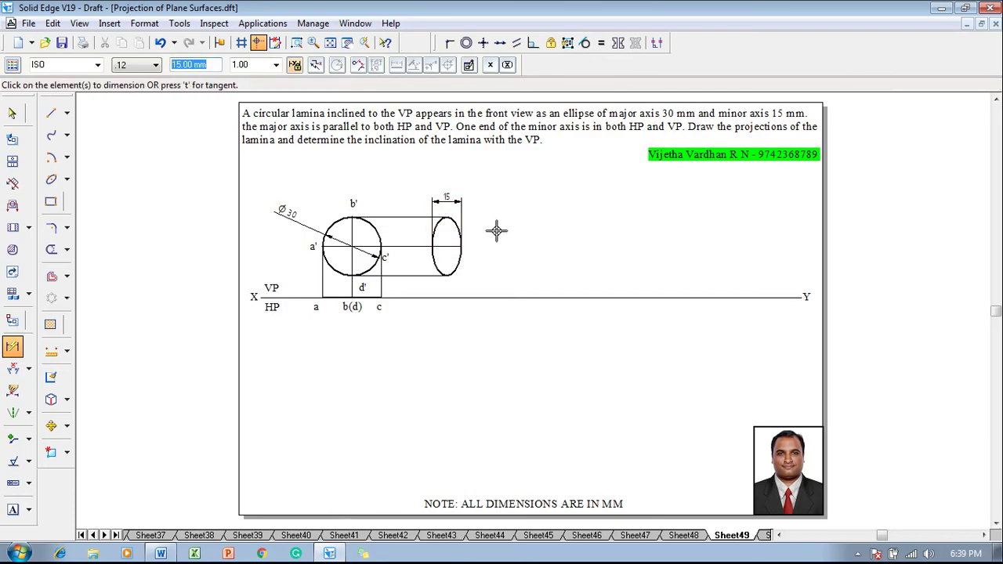
key(Escape)
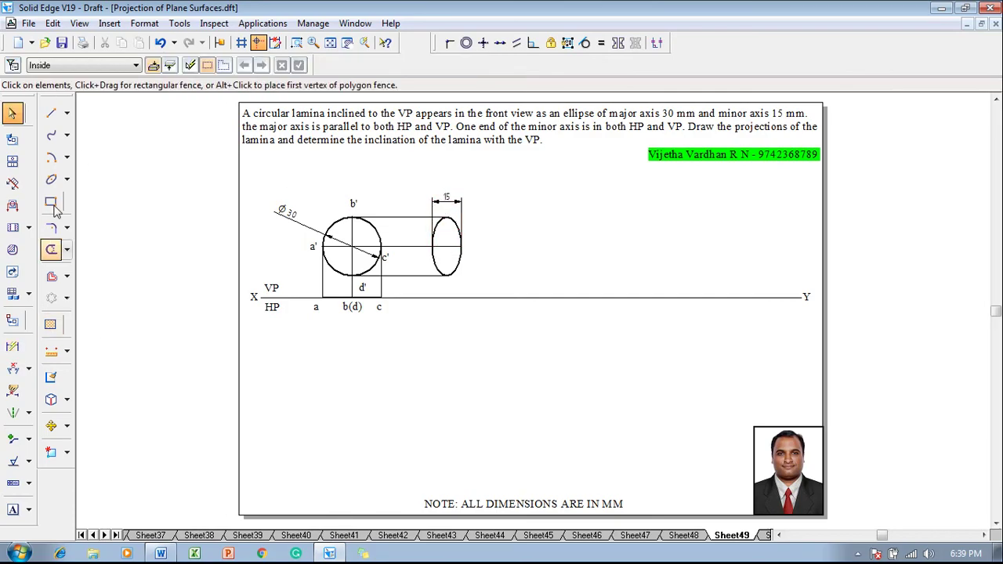
Draw the ellipse's 30 mm vertical axis line from top to bottom.
click(51, 113)
click(447, 218)
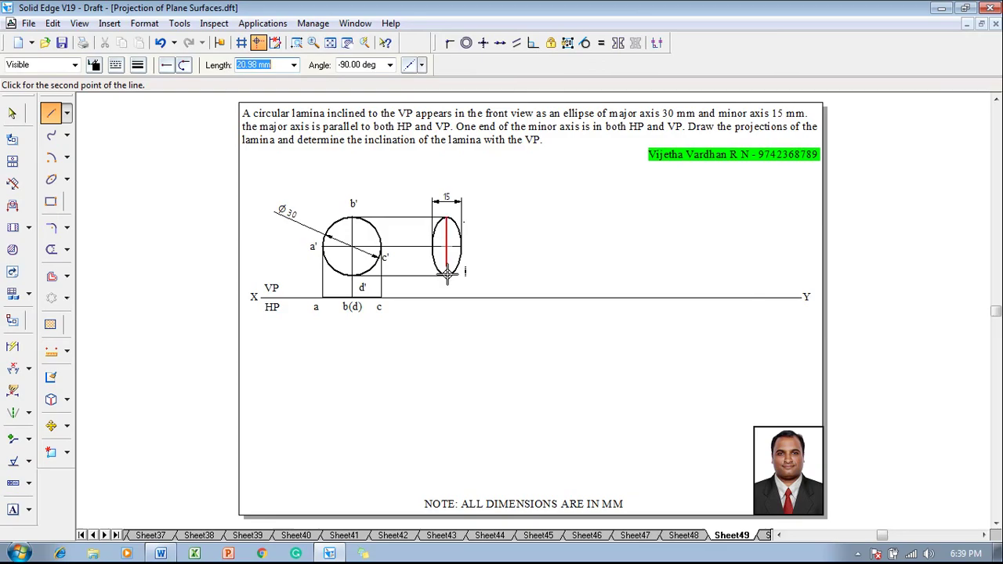
click(447, 276)
key(Escape)
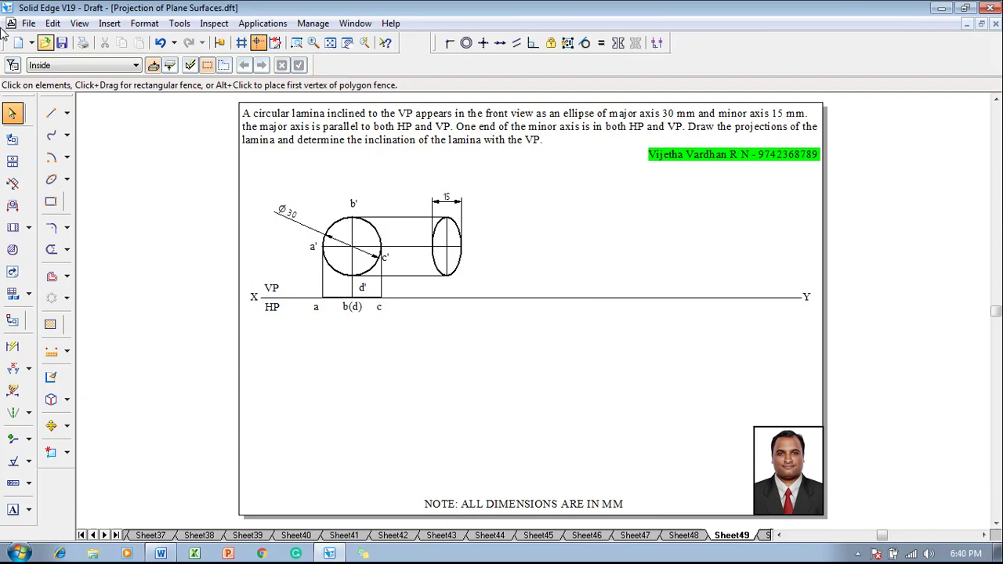
Label the ellipse a' on the left, b' above, c' beside and d' below.
click(60, 115)
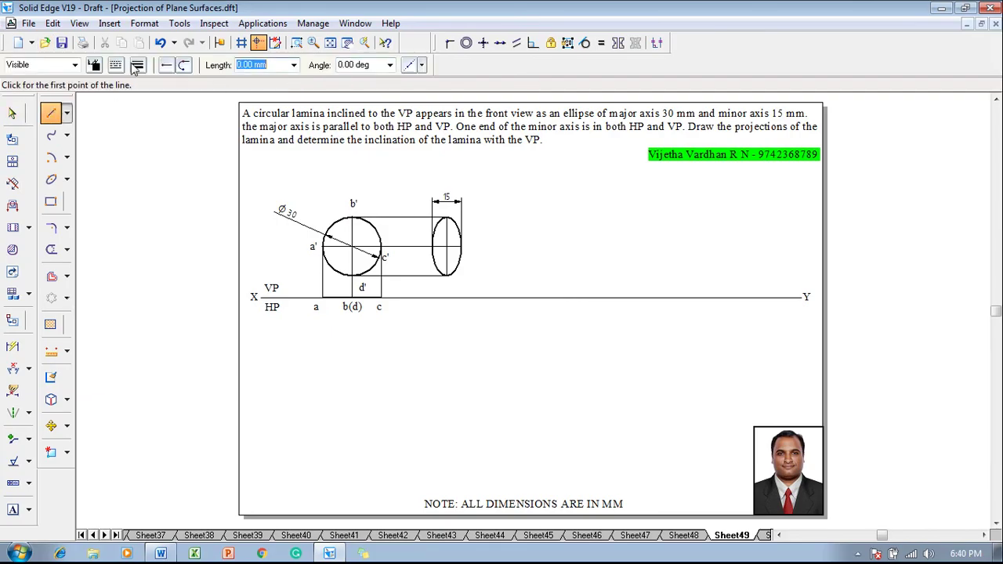
click(137, 66)
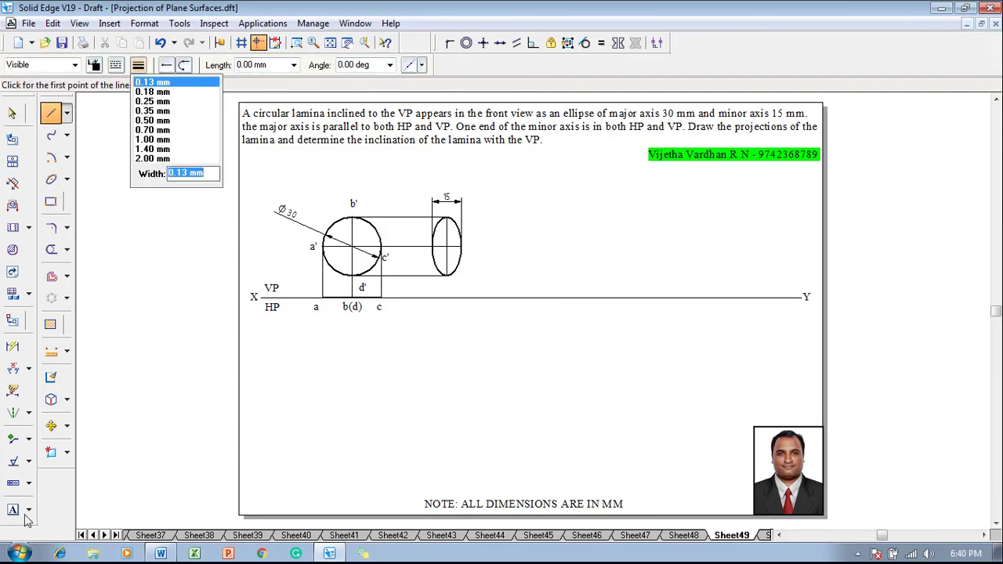
click(23, 515)
click(420, 234)
text(a)
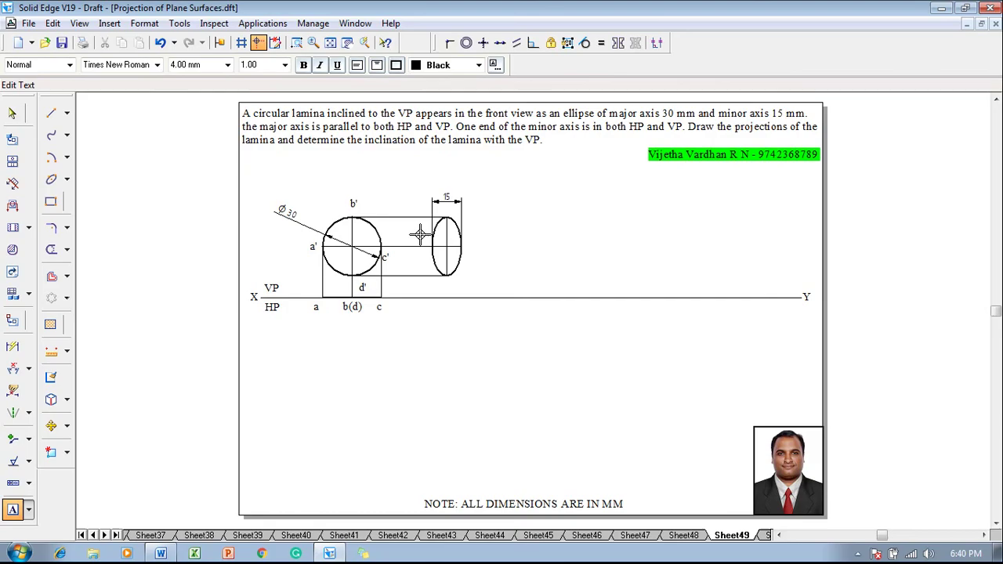
text(')
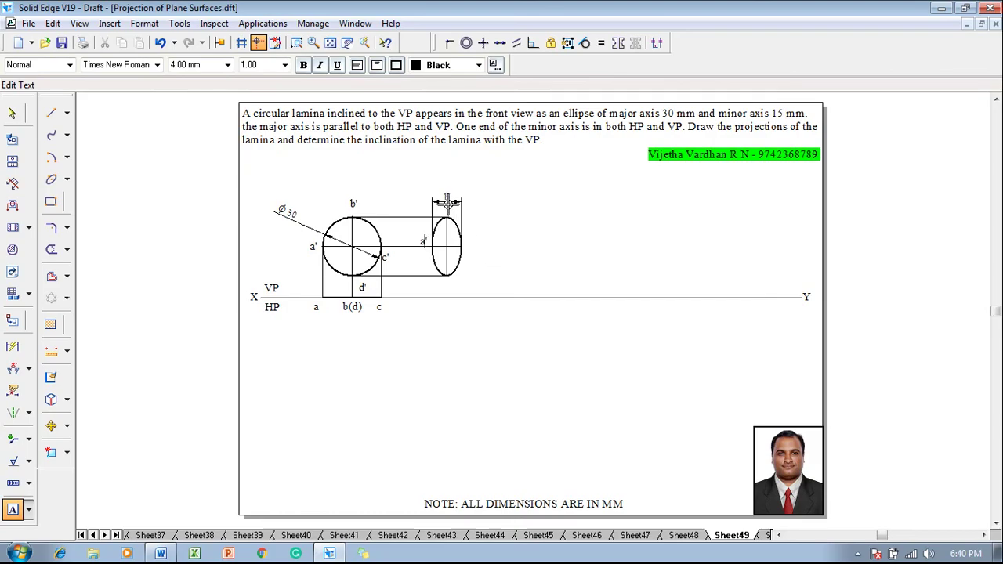
click(447, 203)
text(b')
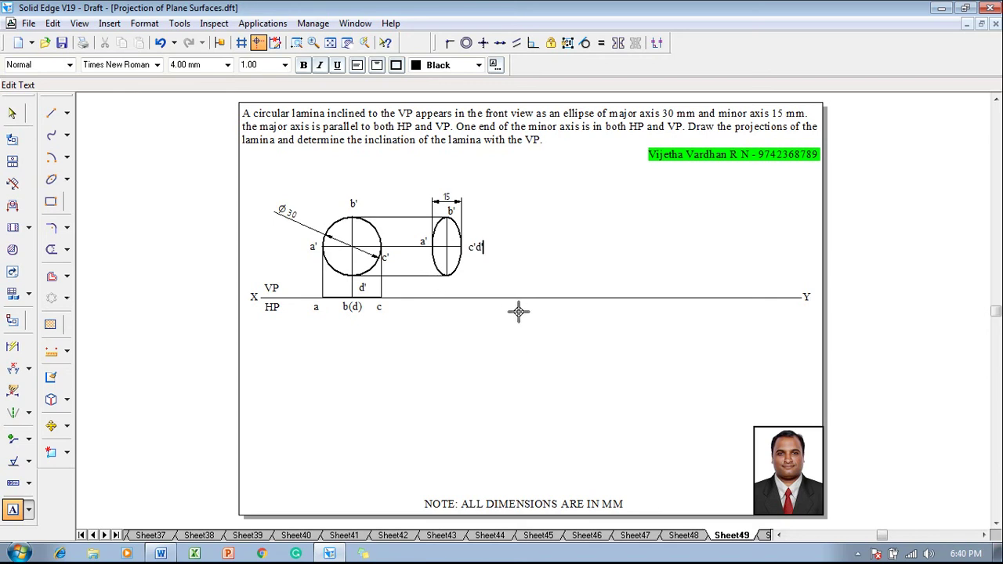
text(c'd')
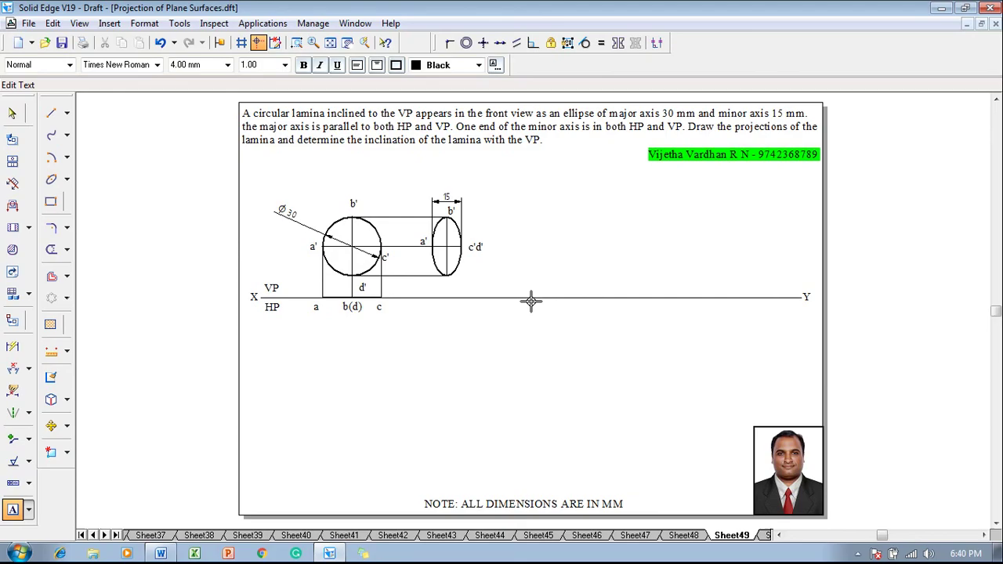
key(BackSpace)
key(BackSpace)
key(BackSpace)
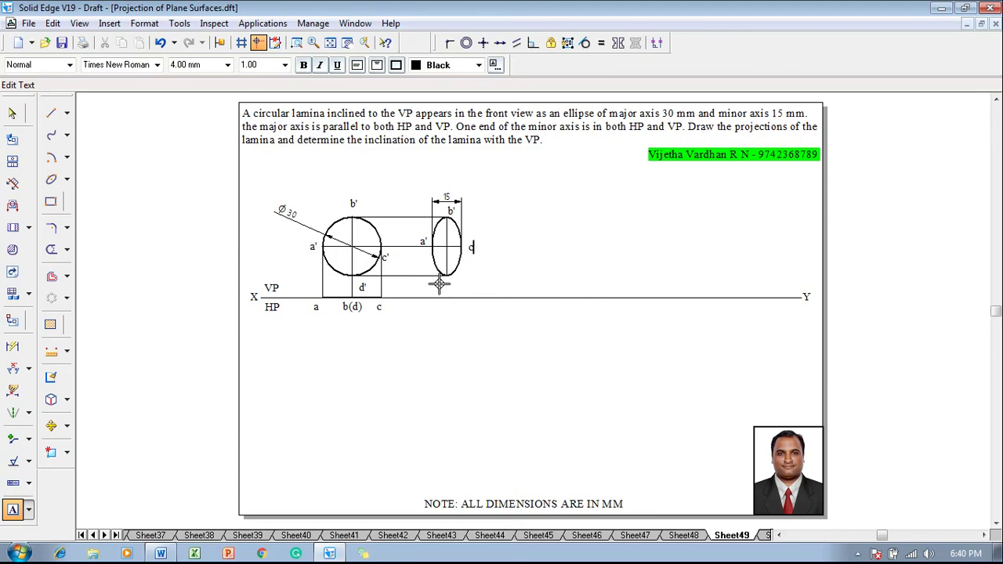
text(c')
text(d')
key(Escape)
Drop vertical projectors from the ellipse's left point to XY and right point below XY.
click(52, 116)
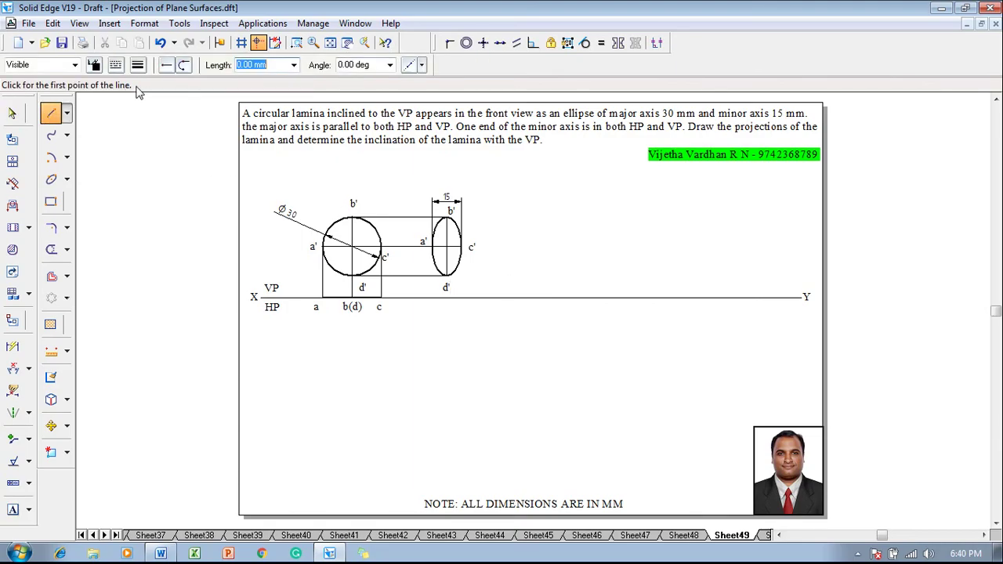
click(138, 66)
click(150, 83)
click(432, 247)
click(434, 297)
right_click(434, 297)
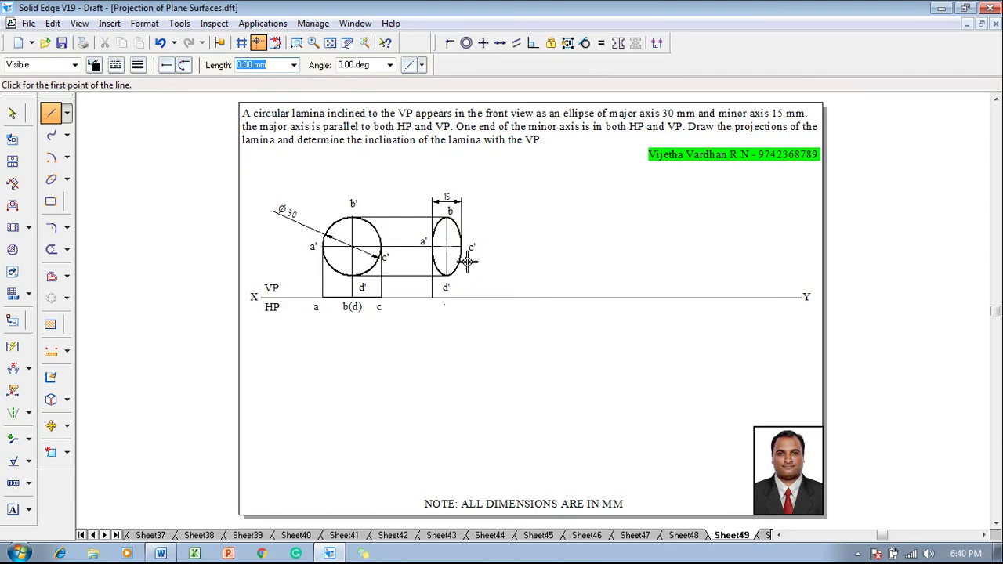
click(461, 246)
click(462, 355)
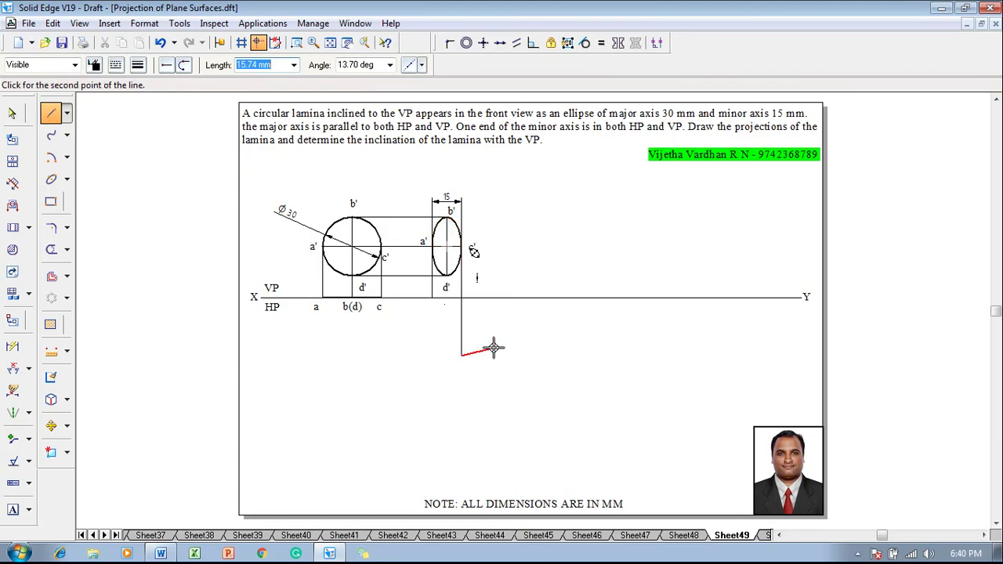
right_click(491, 348)
key(Escape)
Copy the a, b(d), c top-view labels to beneath the ellipse.
drag(407, 341, 305, 279)
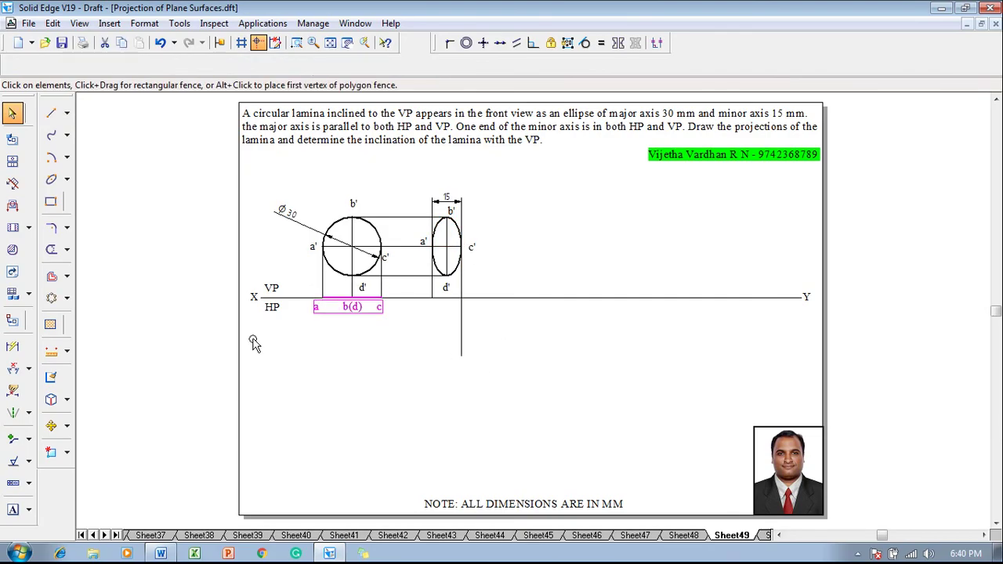
click(51, 426)
click(323, 297)
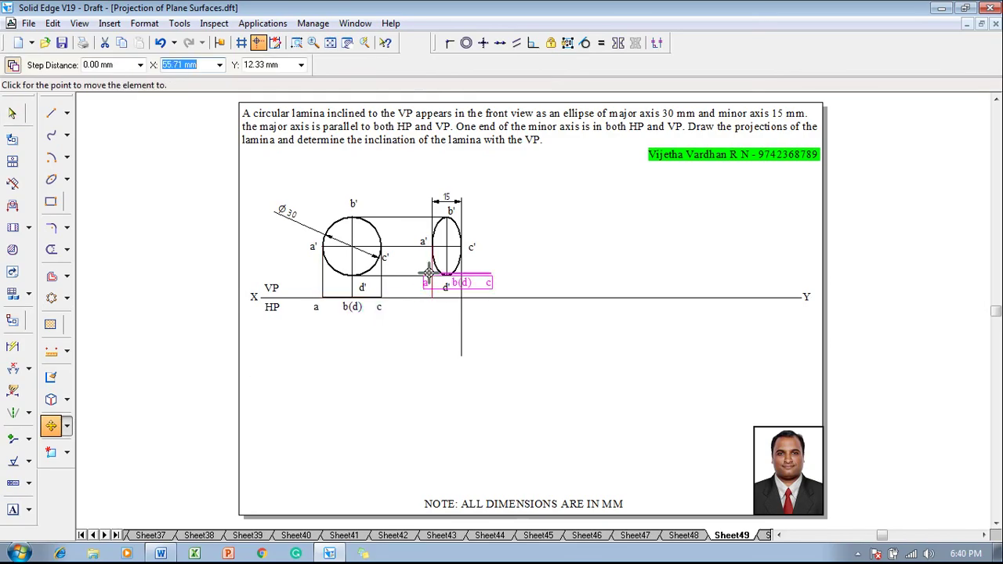
click(429, 298)
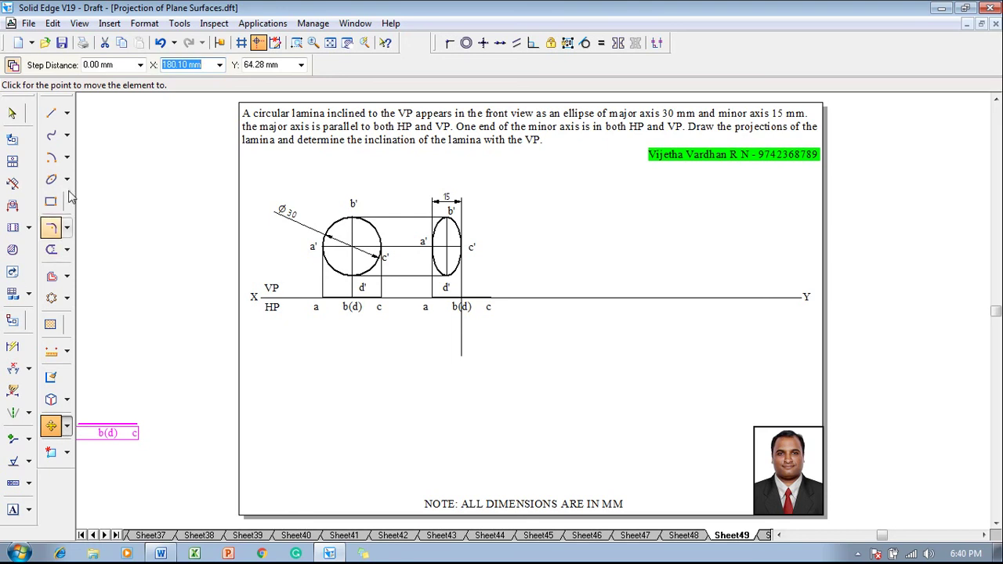
Draw an arc from c on XY down to the vertical projector.
click(51, 157)
click(141, 69)
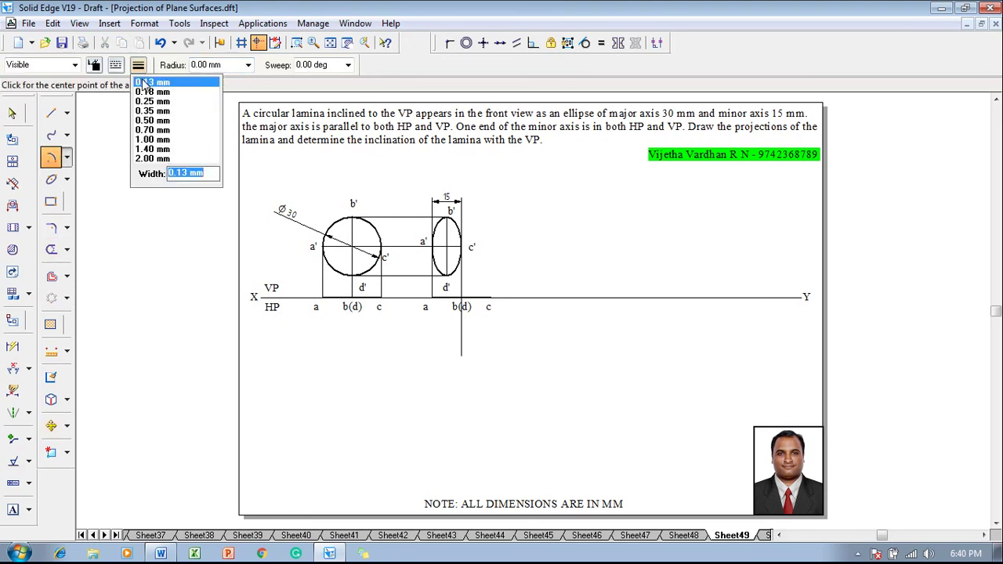
click(145, 80)
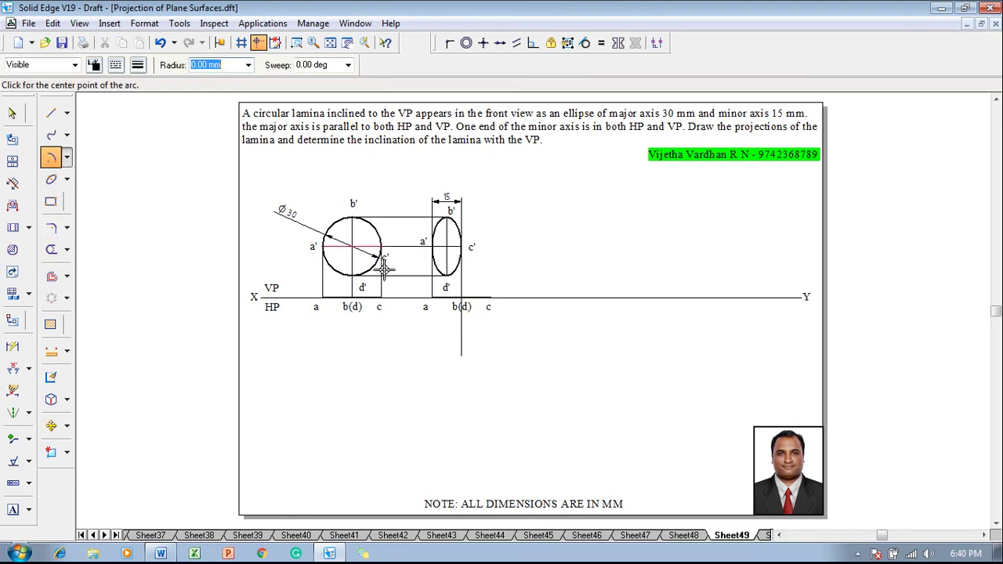
click(490, 297)
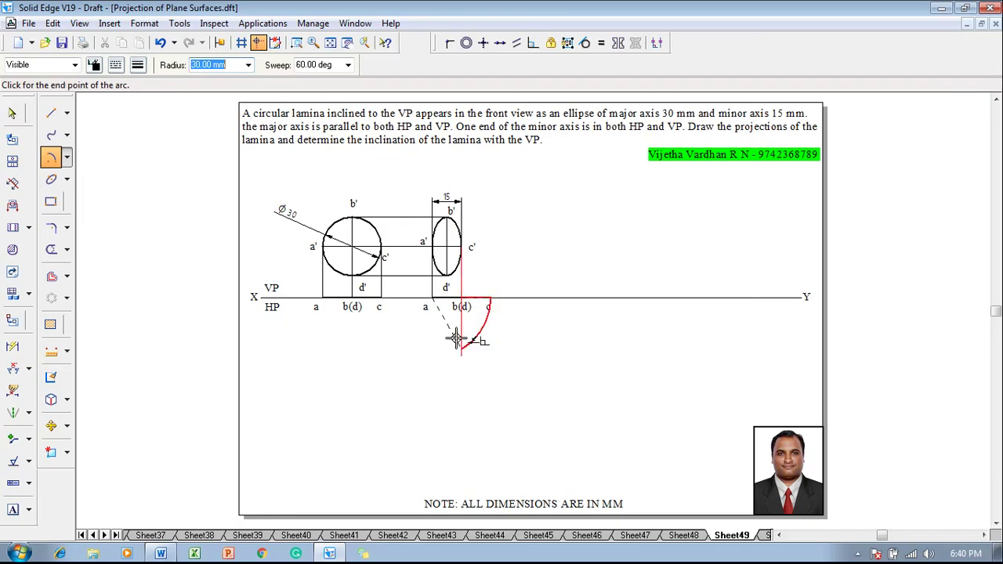
click(465, 349)
key(Escape)
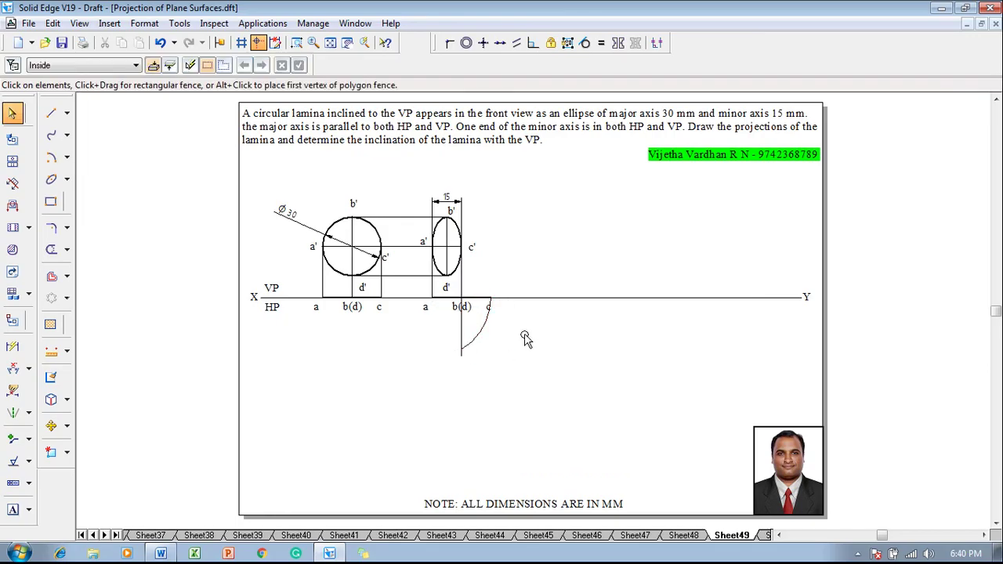
Rotate the copied top view 60° about point a onto the arc.
drag(513, 332, 418, 289)
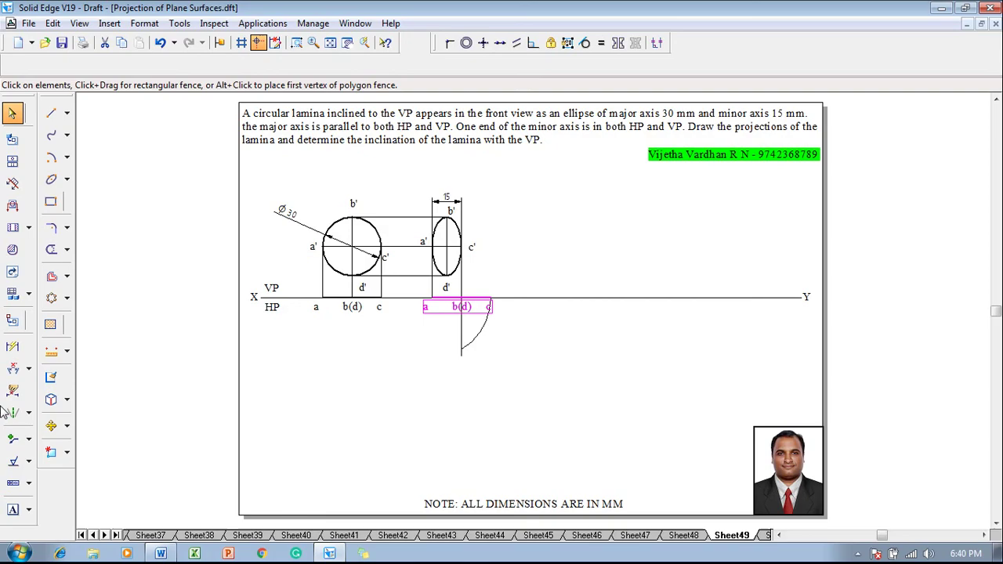
click(51, 426)
click(67, 431)
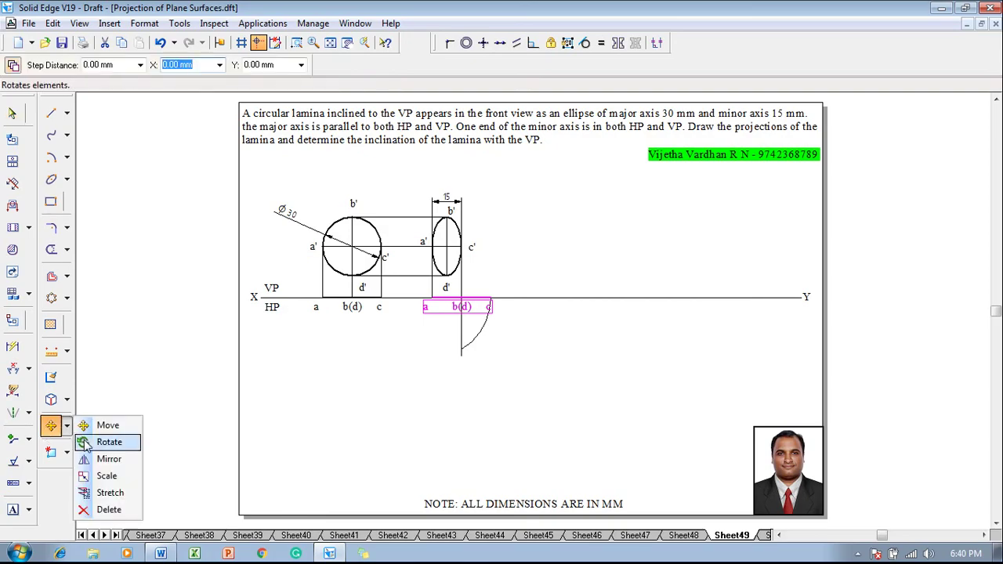
click(100, 441)
click(431, 297)
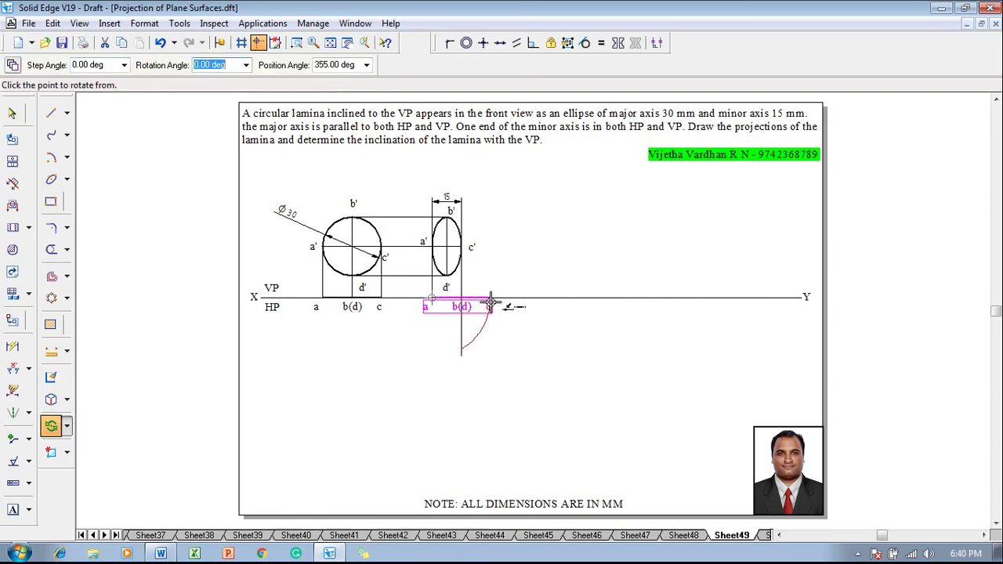
click(489, 299)
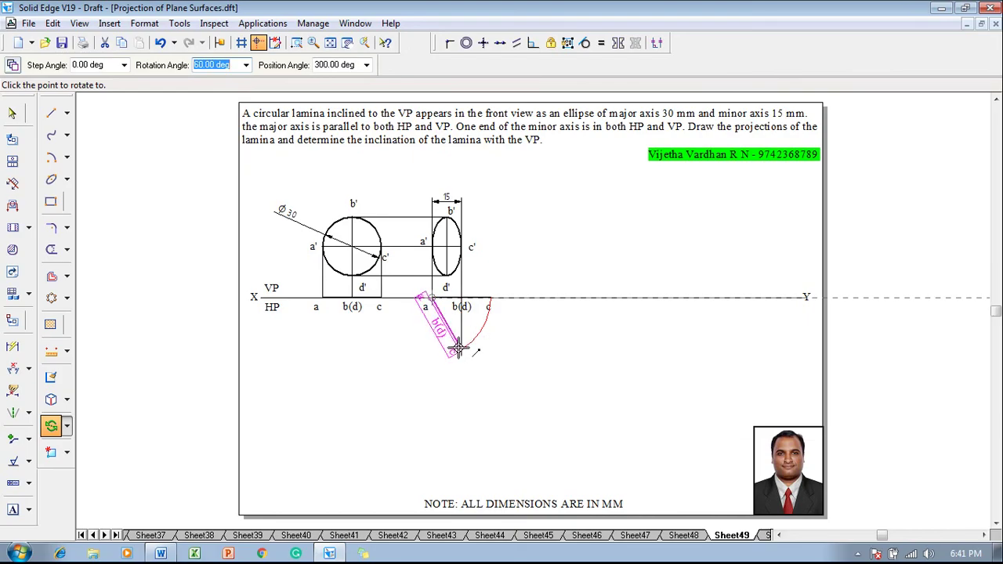
click(459, 348)
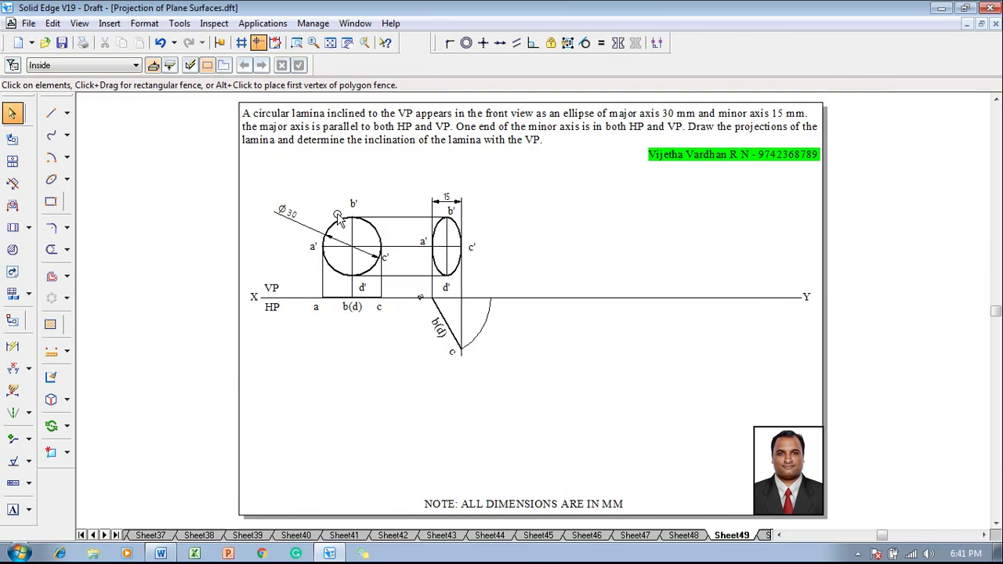
click(12, 369)
Dimension the 60° angle between the inclined top view and the XY line.
click(438, 314)
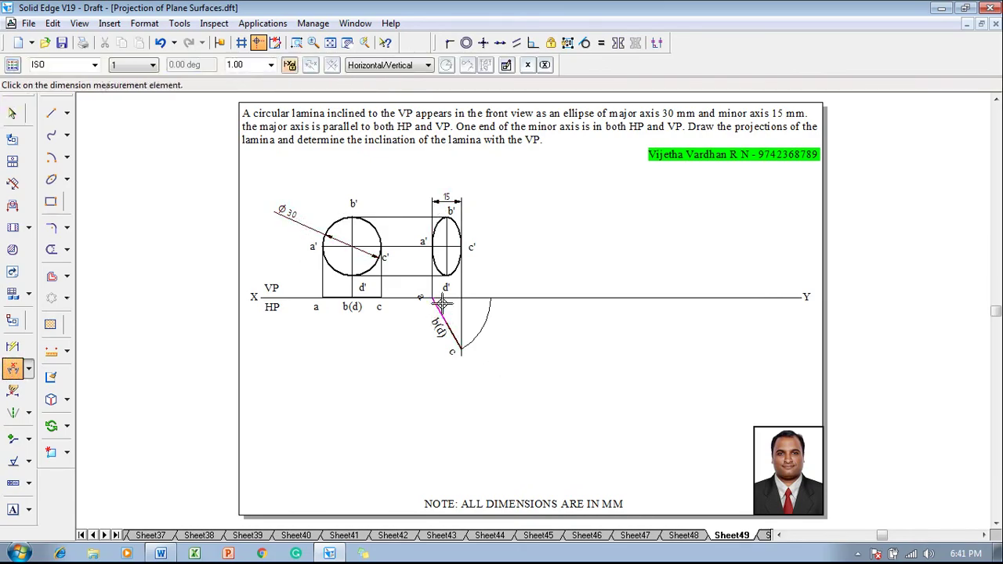
click(435, 298)
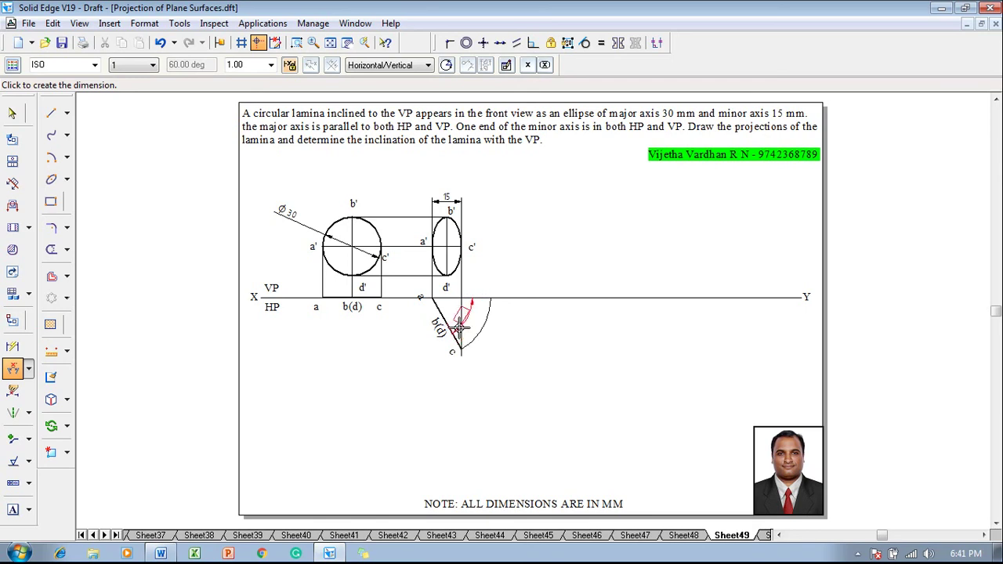
click(459, 331)
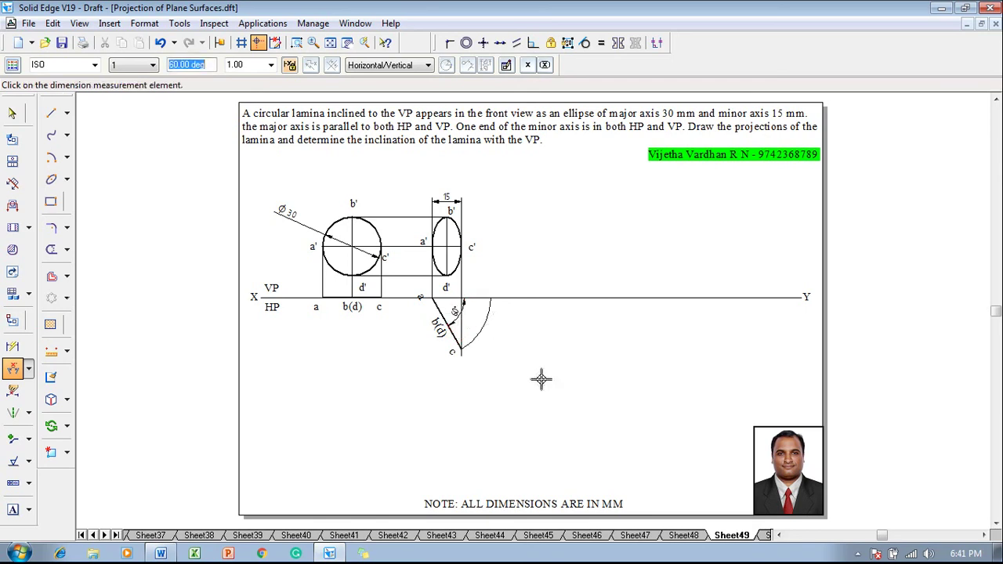
key(Escape)
Remove the stray vertical line below the ellipse and select the d' label.
key(l)
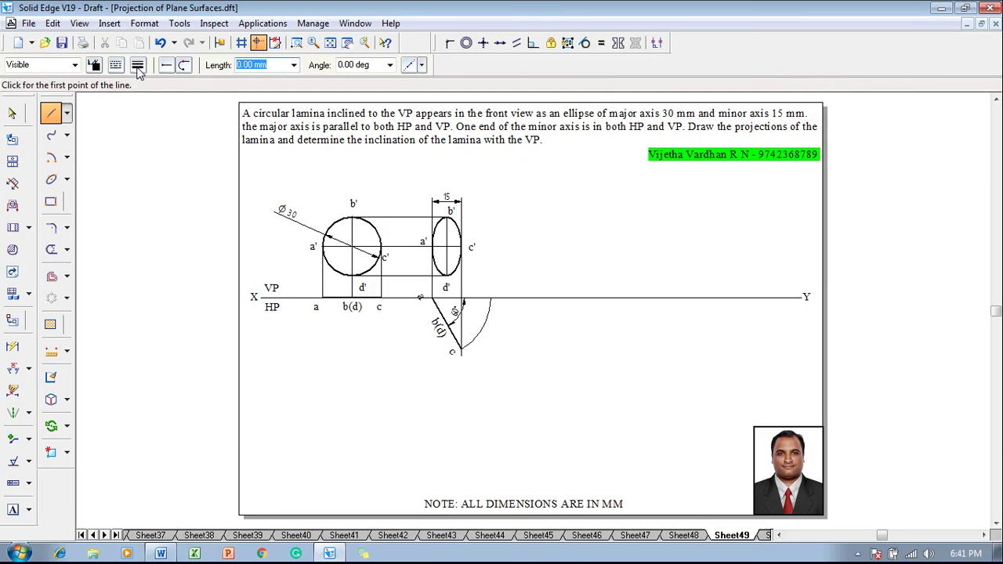
click(137, 64)
click(160, 85)
click(447, 276)
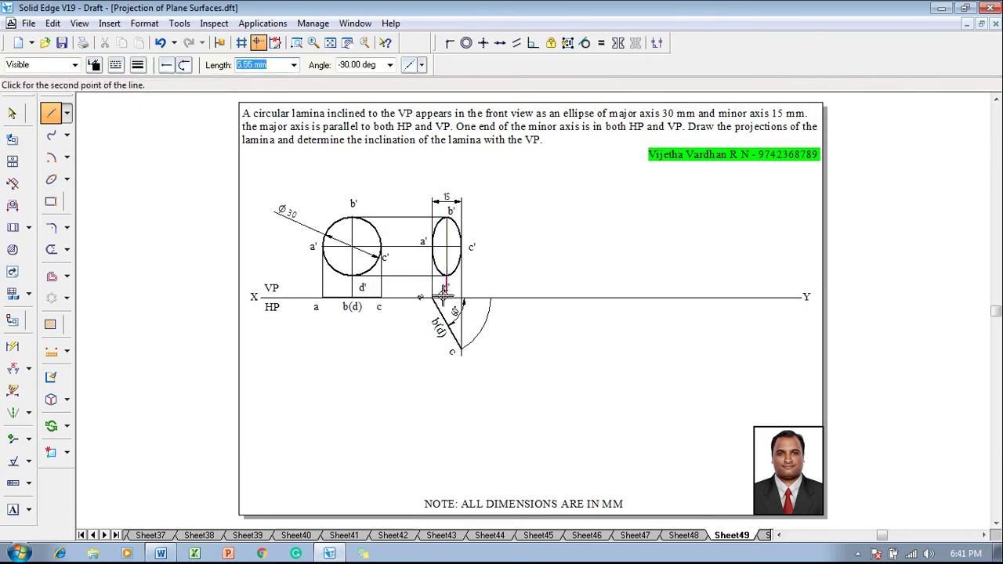
key(Escape)
key(Escape)
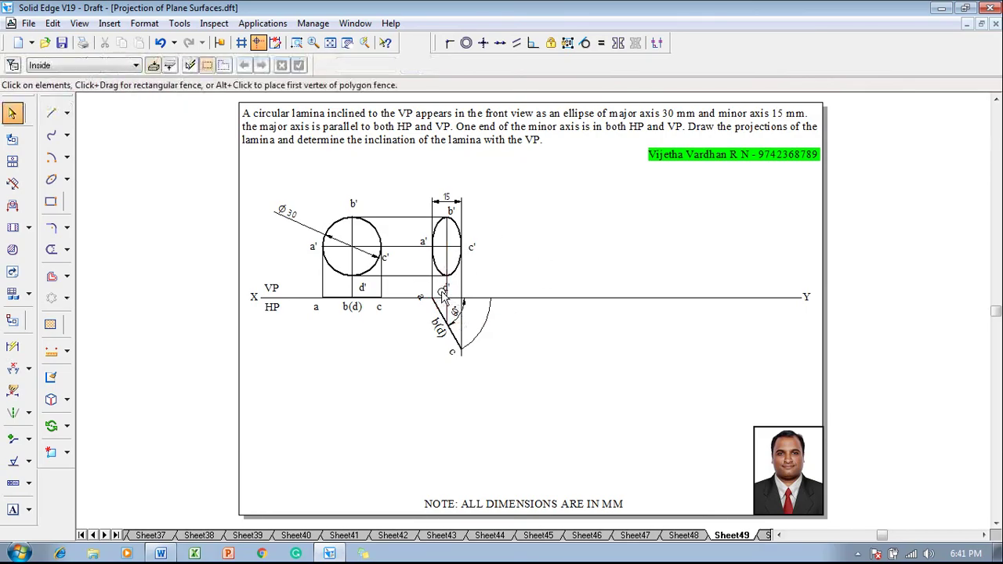
click(458, 308)
key(ctrl+z)
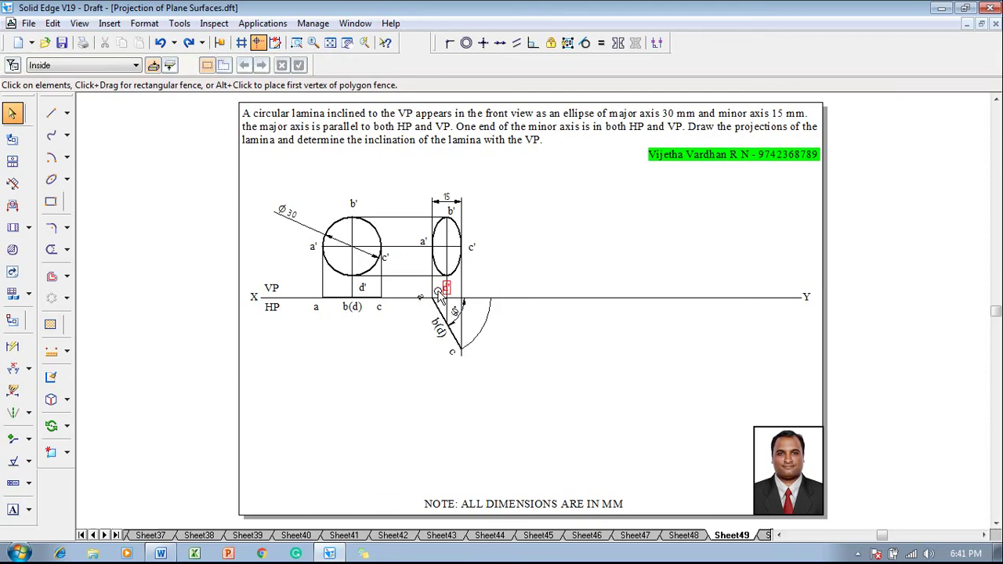
click(442, 286)
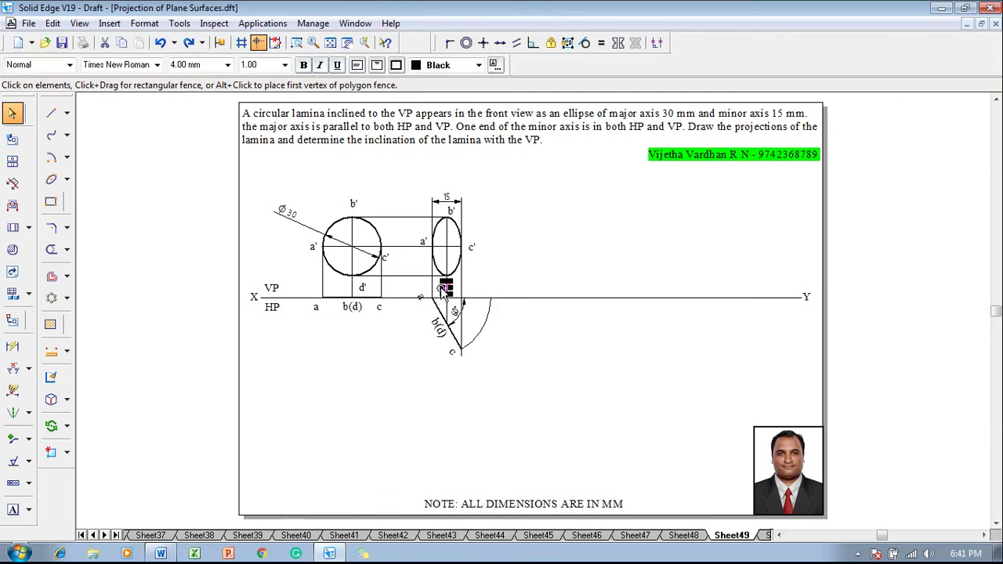
Fence-select the elliptical front view with its projectors, labels and 15 mm dimension.
click(549, 278)
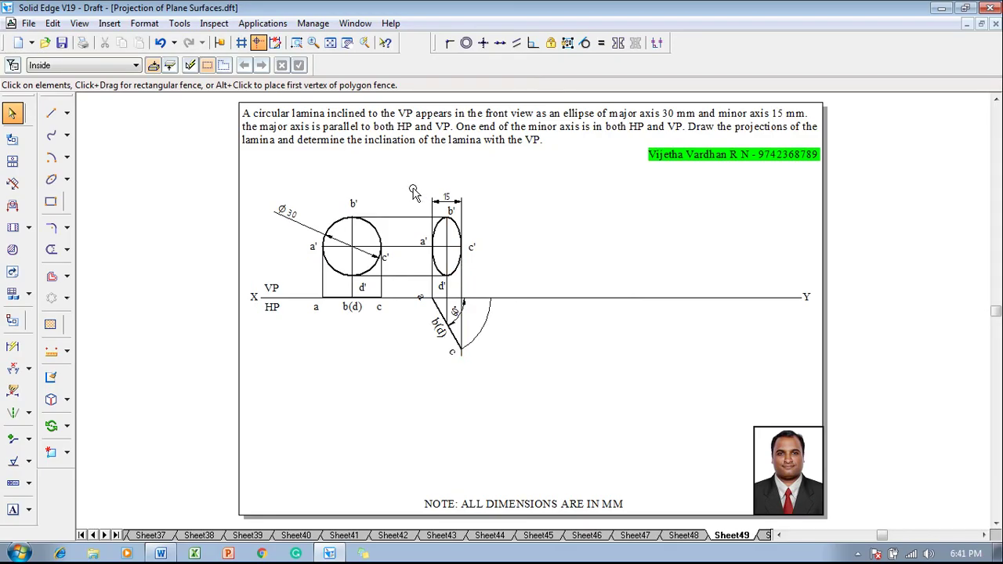
drag(410, 193, 486, 300)
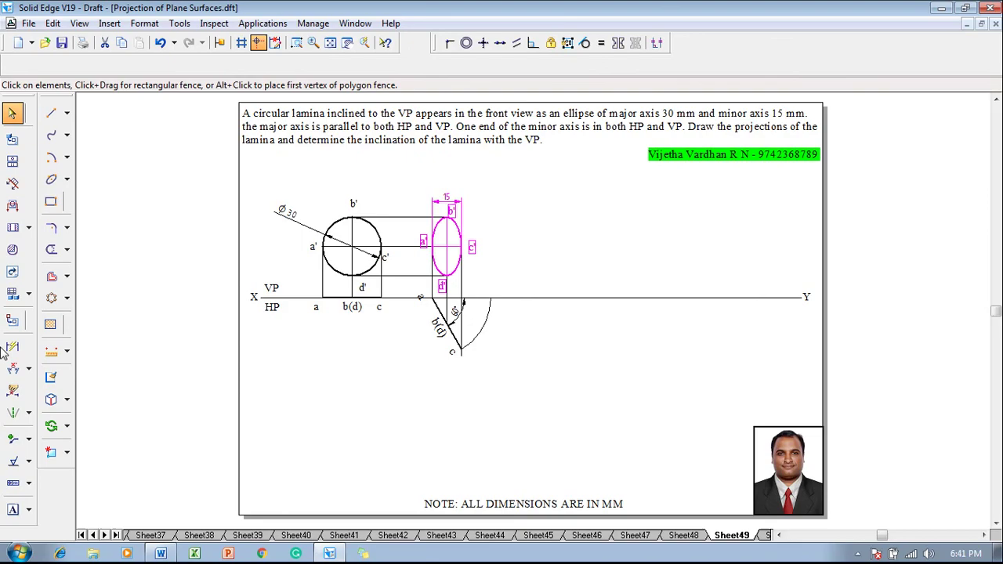
Move-copy the selected ellipse group onto the XY line at the right.
click(67, 427)
click(105, 423)
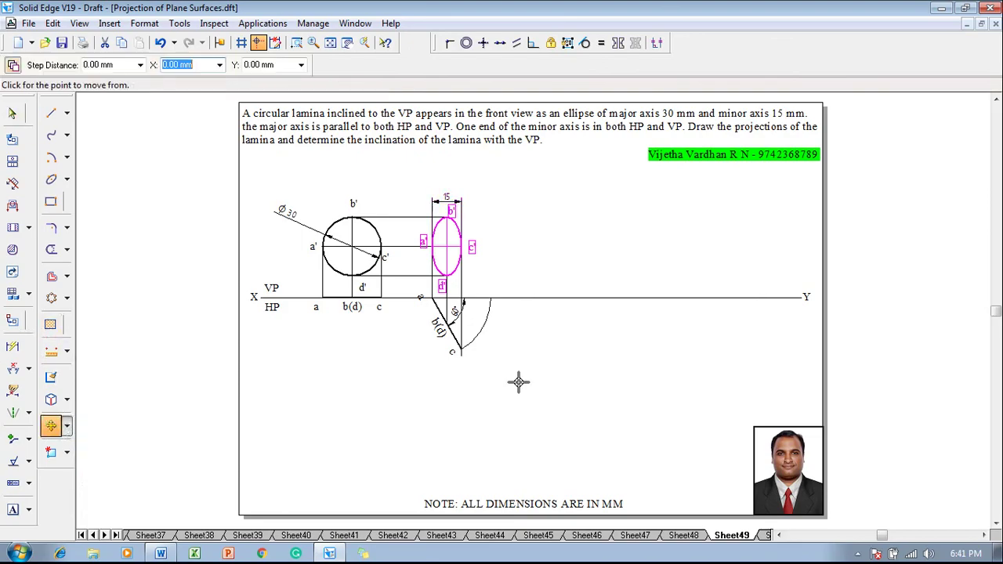
click(443, 247)
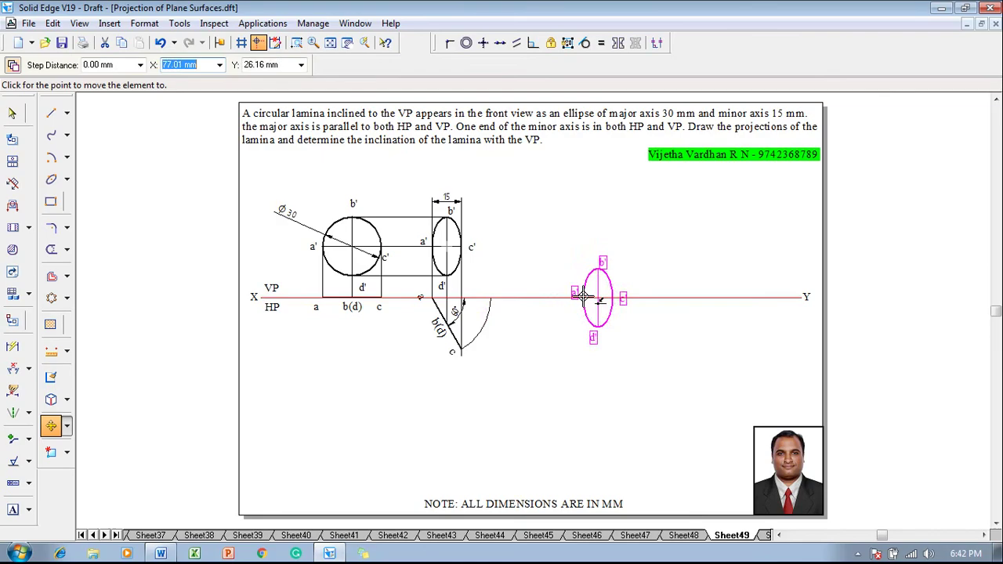
Rotate the copied ellipse 90° about its centre to lie horizontal, relabelling it 'a'.
click(67, 427)
click(106, 441)
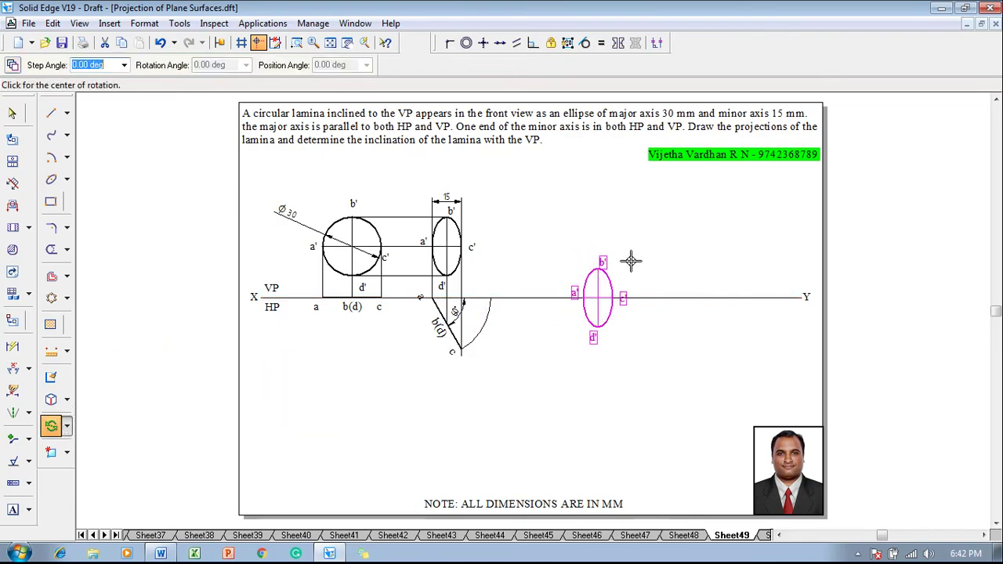
click(610, 299)
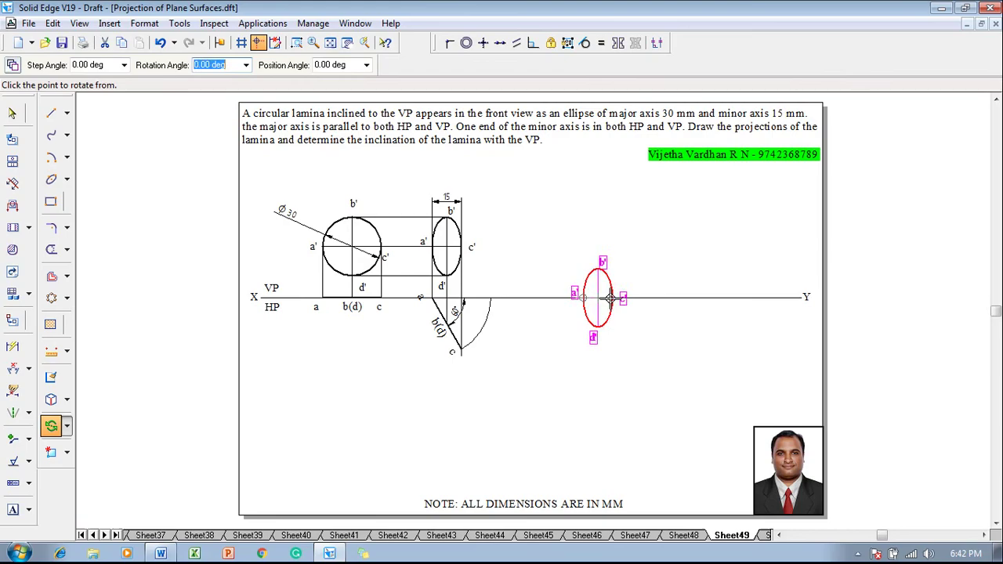
click(611, 299)
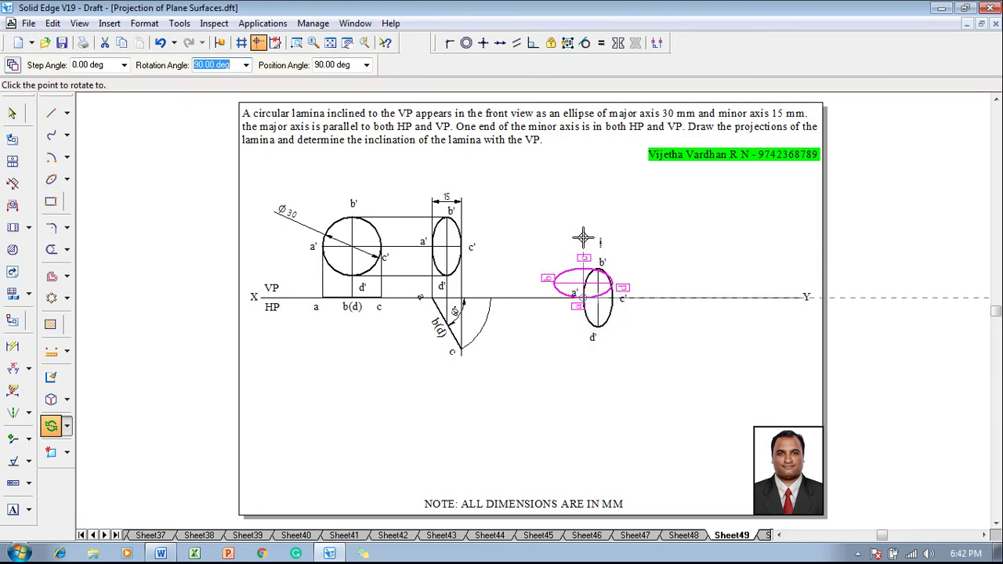
click(584, 237)
key(Escape)
click(584, 307)
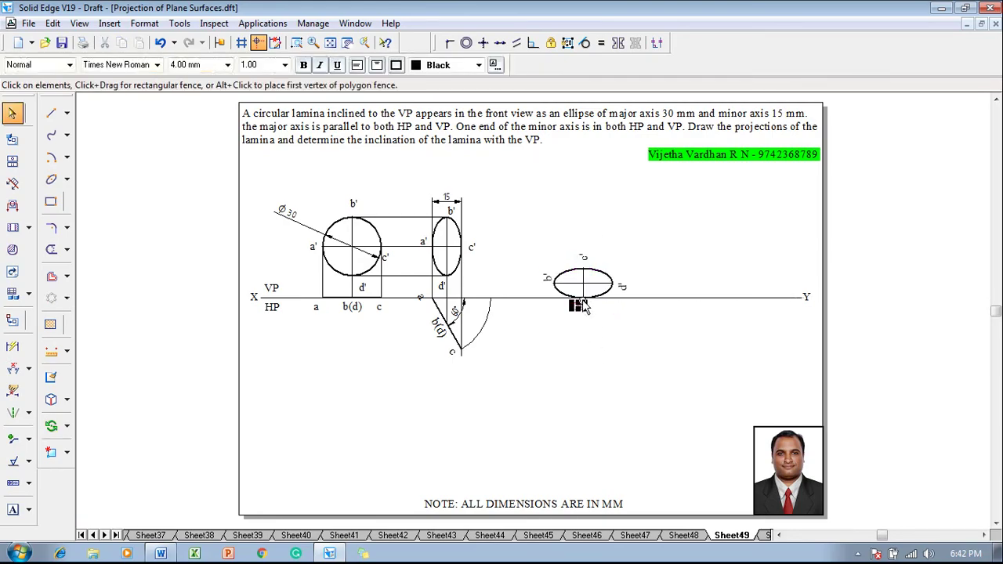
text(a)
click(605, 336)
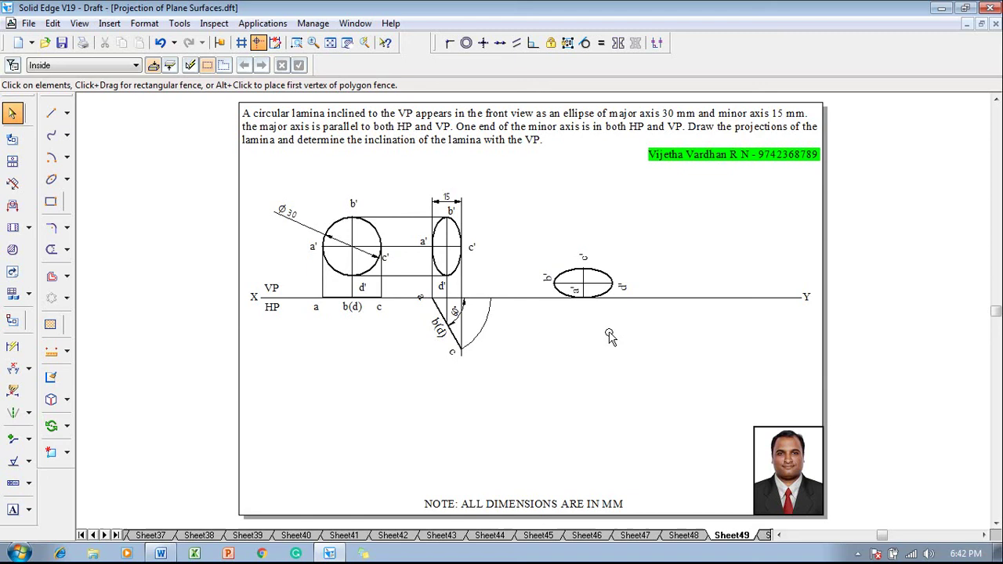
Draw vertical projectors from the horizontal ellipse and horizontal lines back to points b(d) and c.
click(51, 113)
click(137, 64)
click(147, 83)
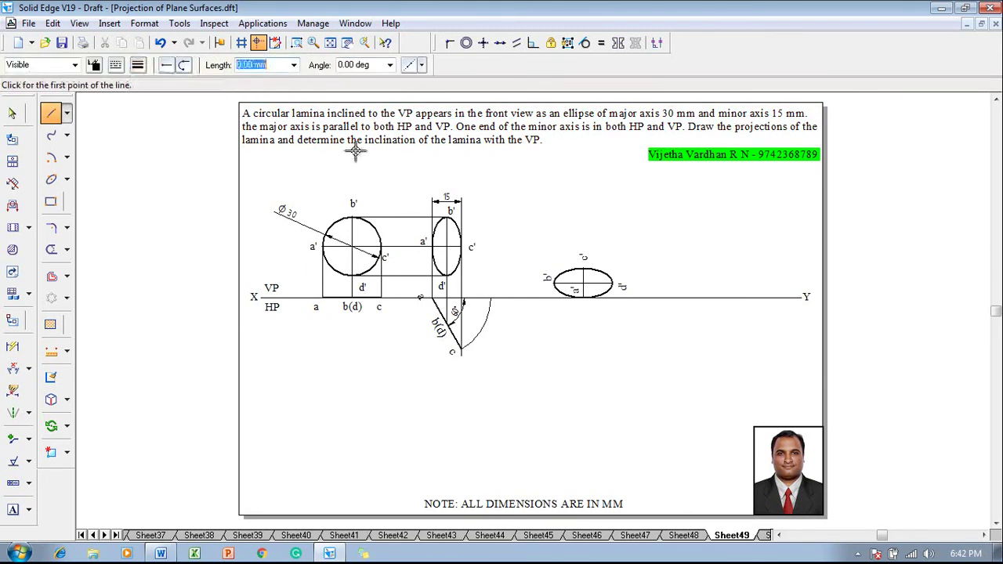
click(612, 284)
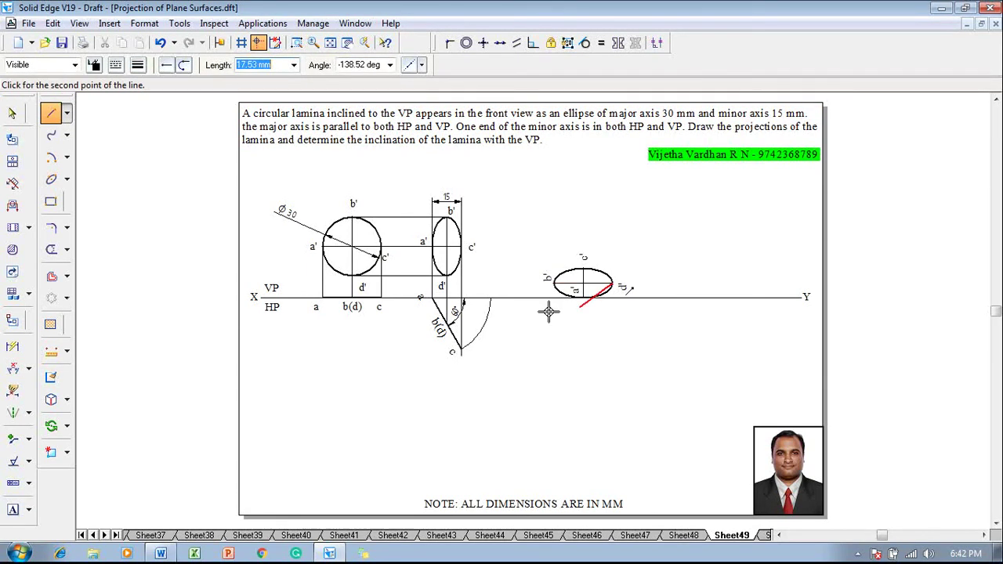
click(613, 323)
click(449, 323)
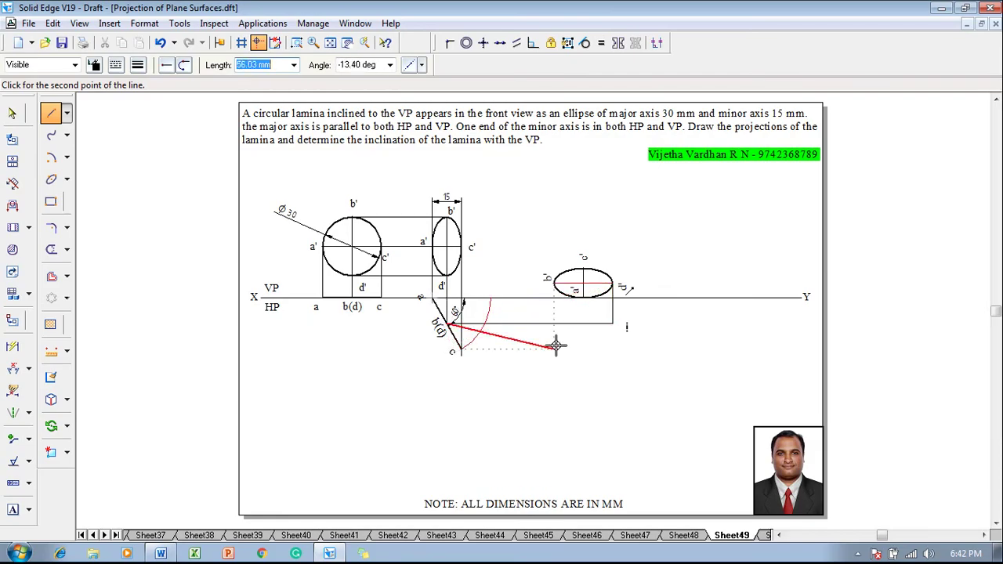
right_click(556, 346)
click(580, 297)
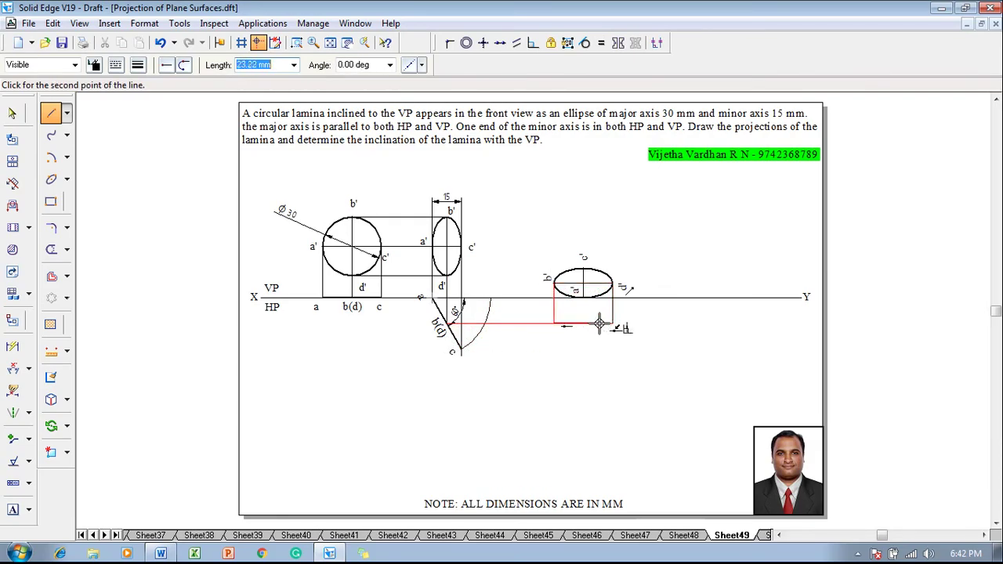
click(486, 333)
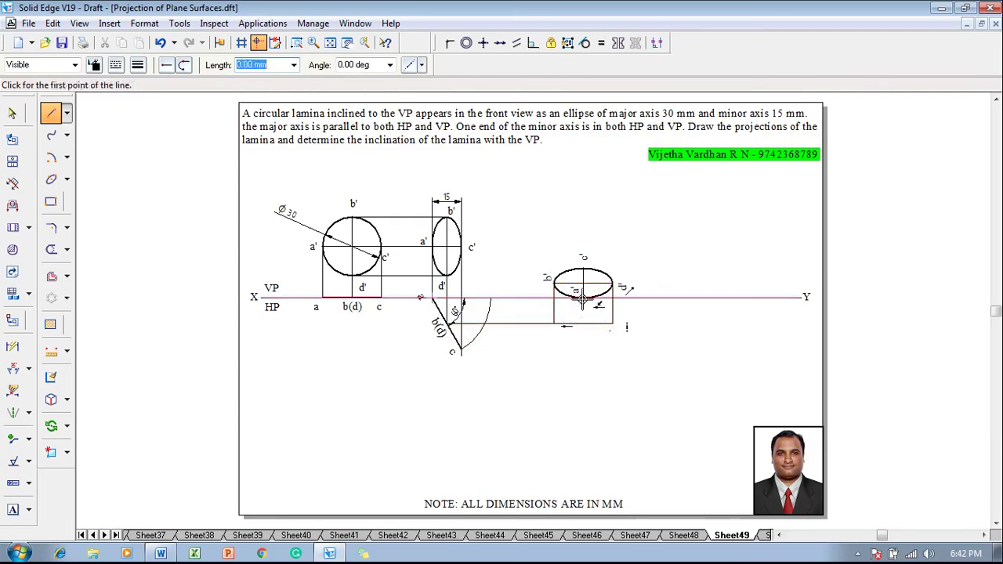
click(584, 349)
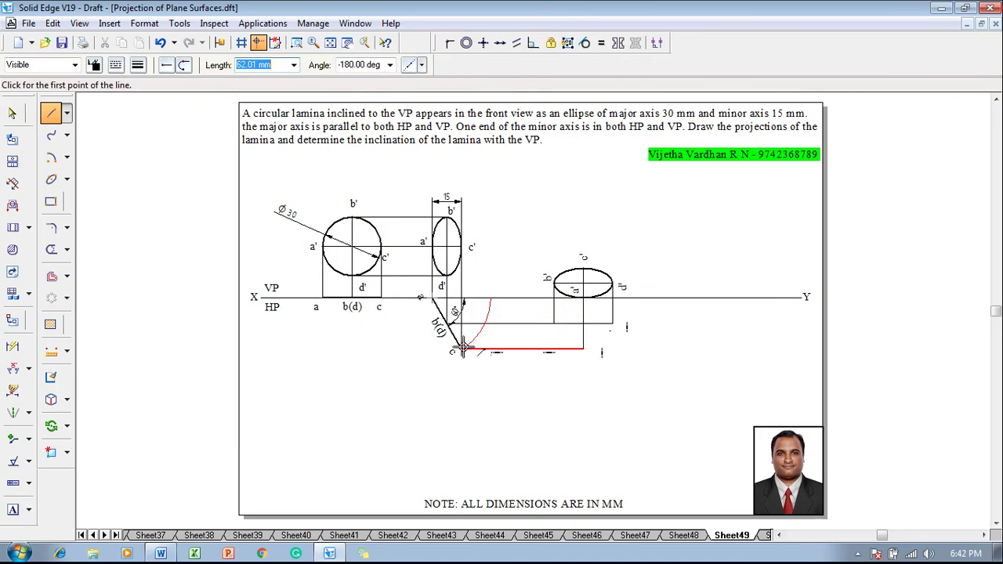
click(461, 349)
right_click(560, 359)
Add text labels a, b, c and d at the projector points below XY.
click(12, 510)
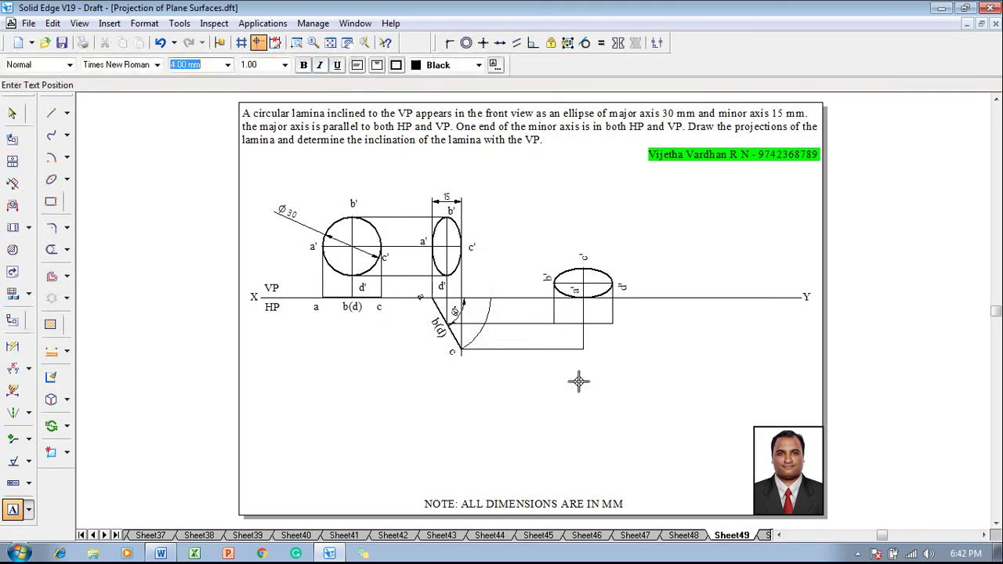
click(588, 308)
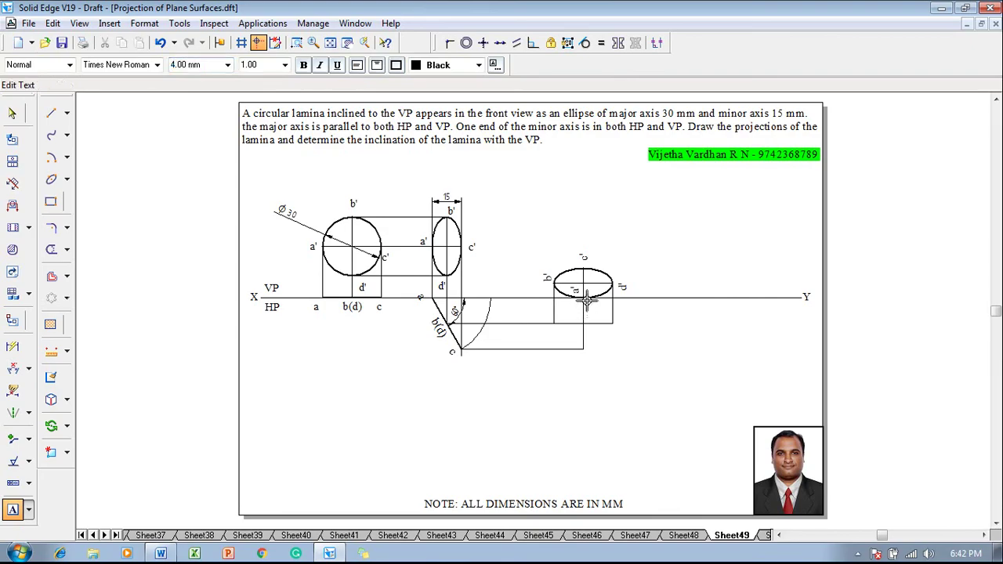
text(a)
click(541, 323)
text(b)
text(c)
click(576, 352)
text(c)
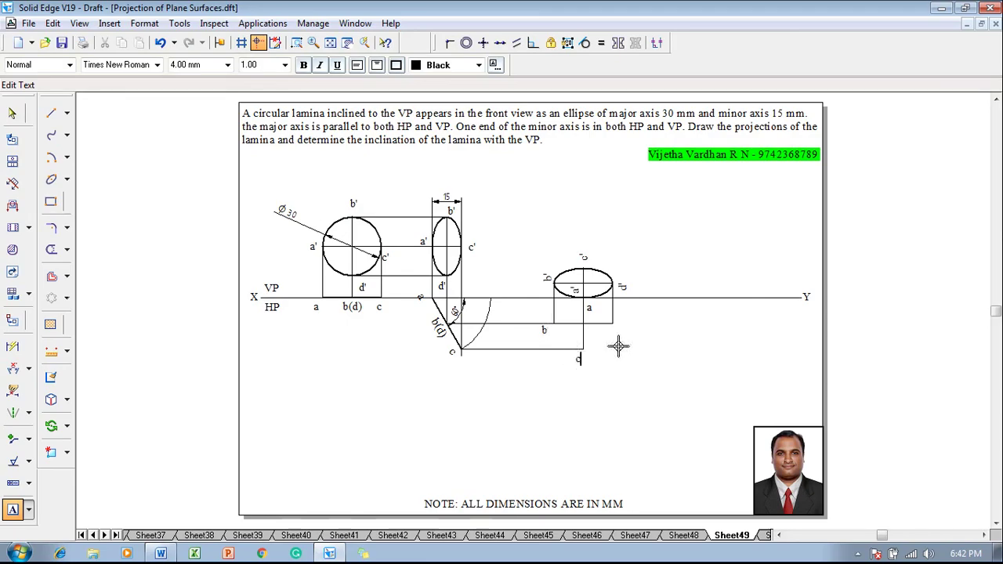
click(620, 323)
text(d)
key(Escape)
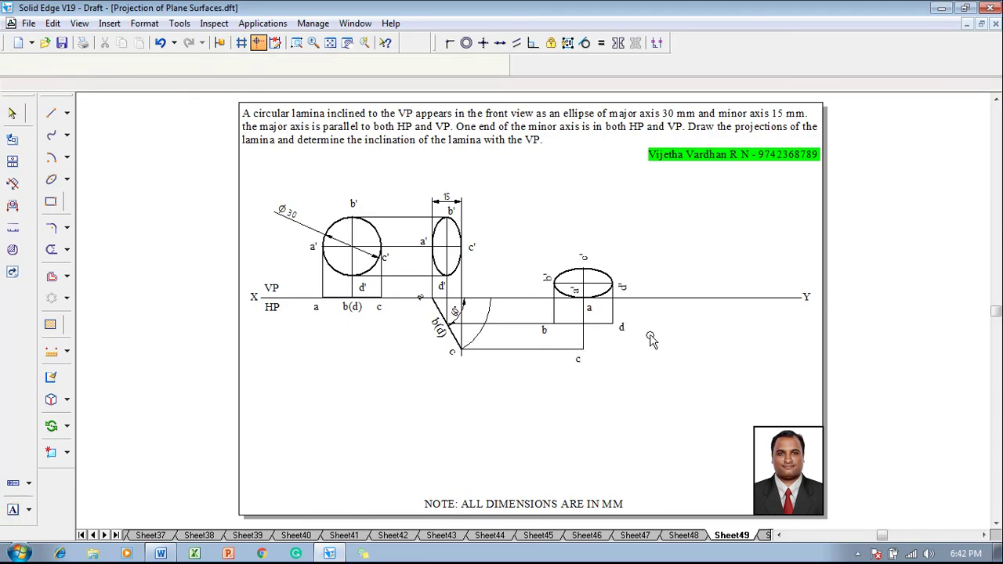
Draw the 30 mm top-view circle with the Ellipse tool, centred at a, 15 mm half-axes through b, c, d.
click(51, 179)
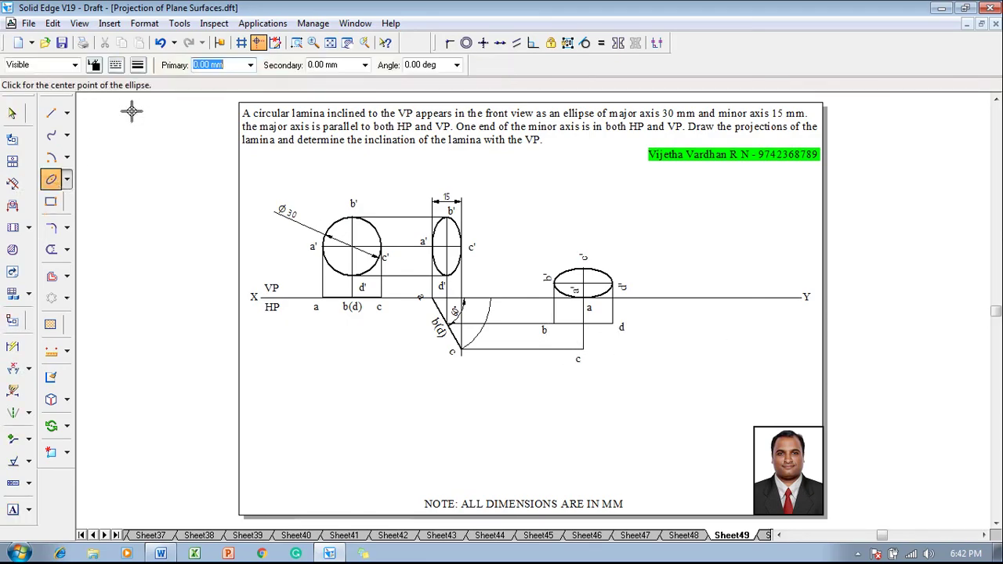
click(138, 64)
click(151, 125)
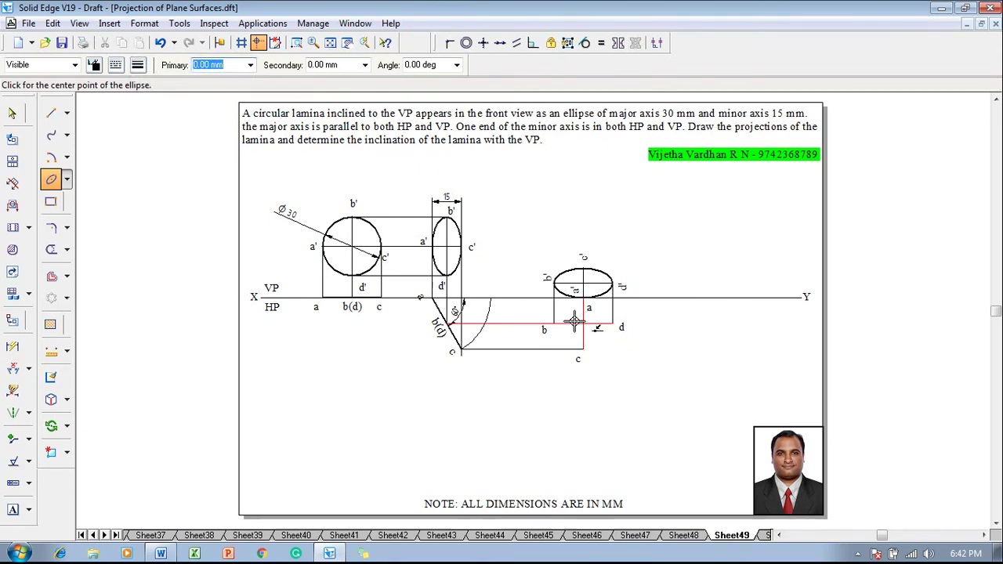
click(553, 335)
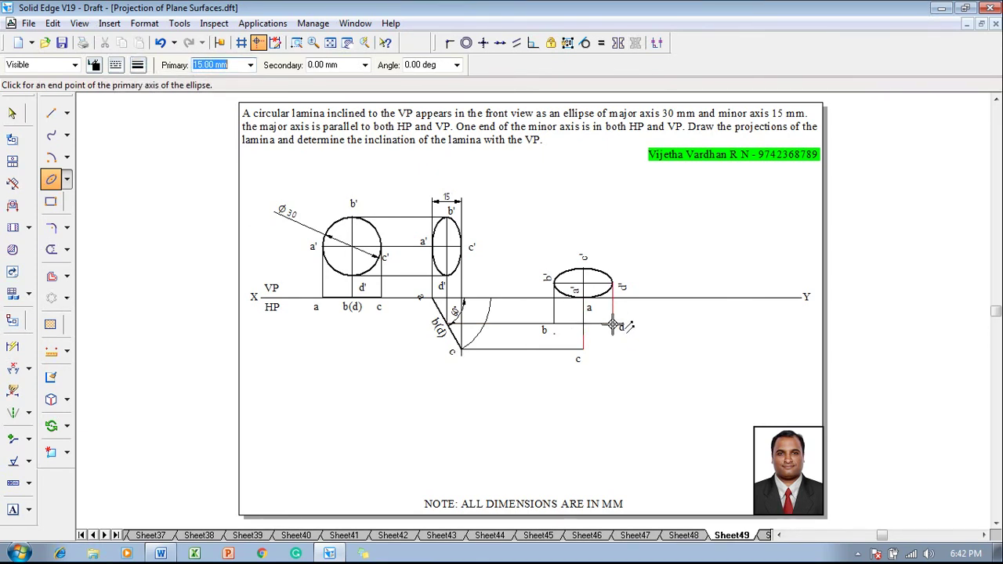
click(613, 323)
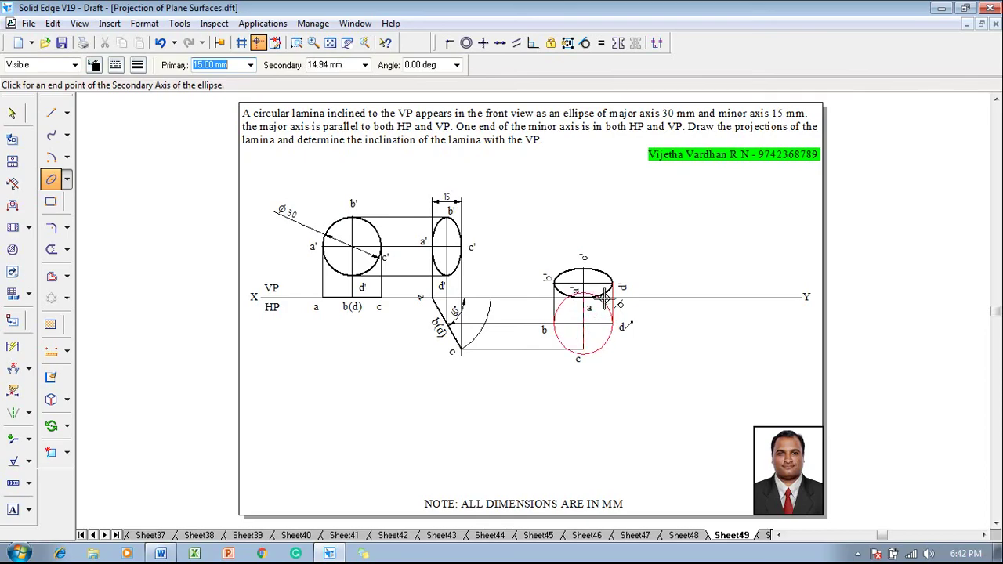
click(587, 297)
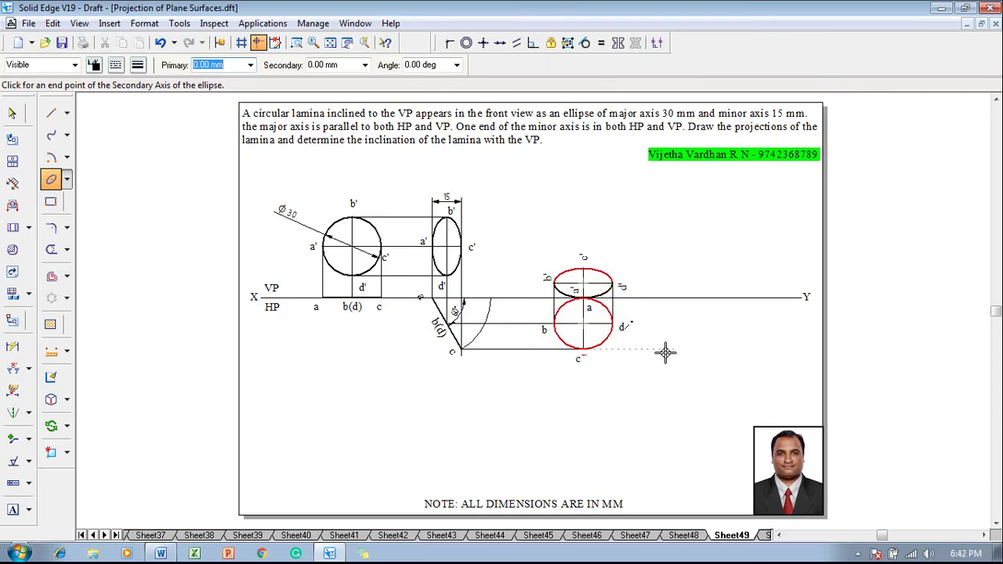
key(Escape)
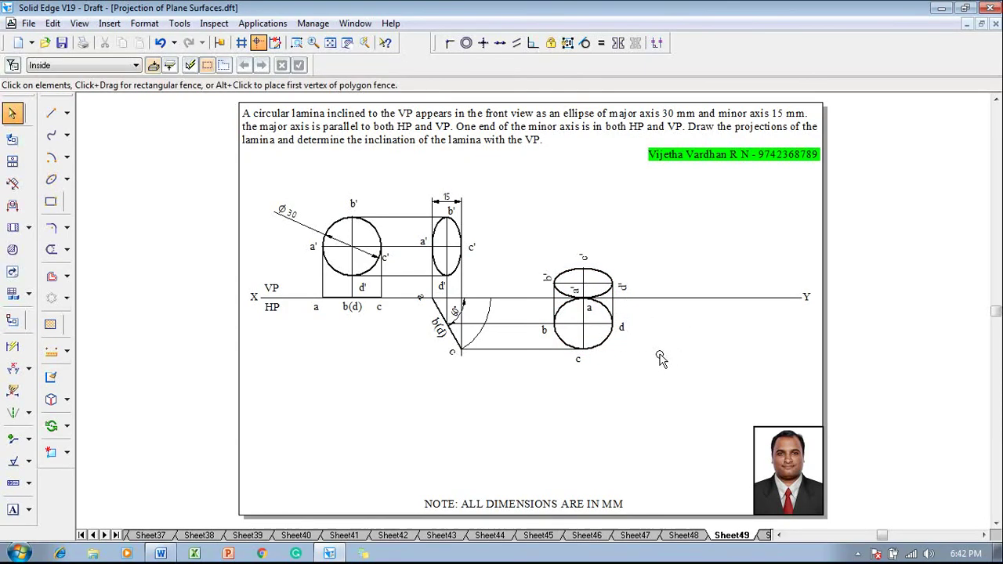